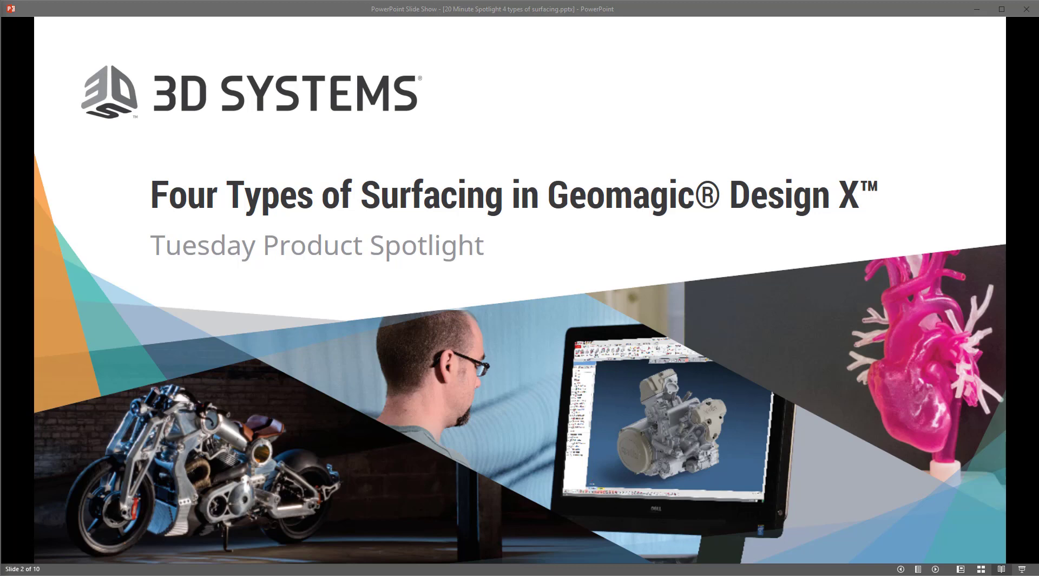
Step: Advance the slide show from the title slide to slide 3, 'Feel Free to Ask Questions!'
click(239, 223)
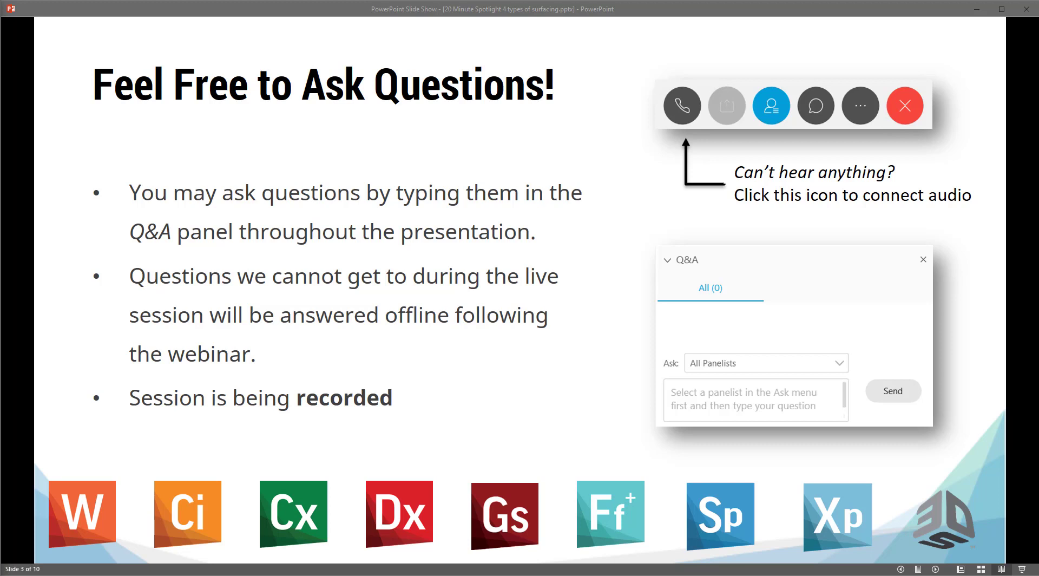
Step: Advance the slide show to slide 4, the Todays Presenter introduction
click(317, 293)
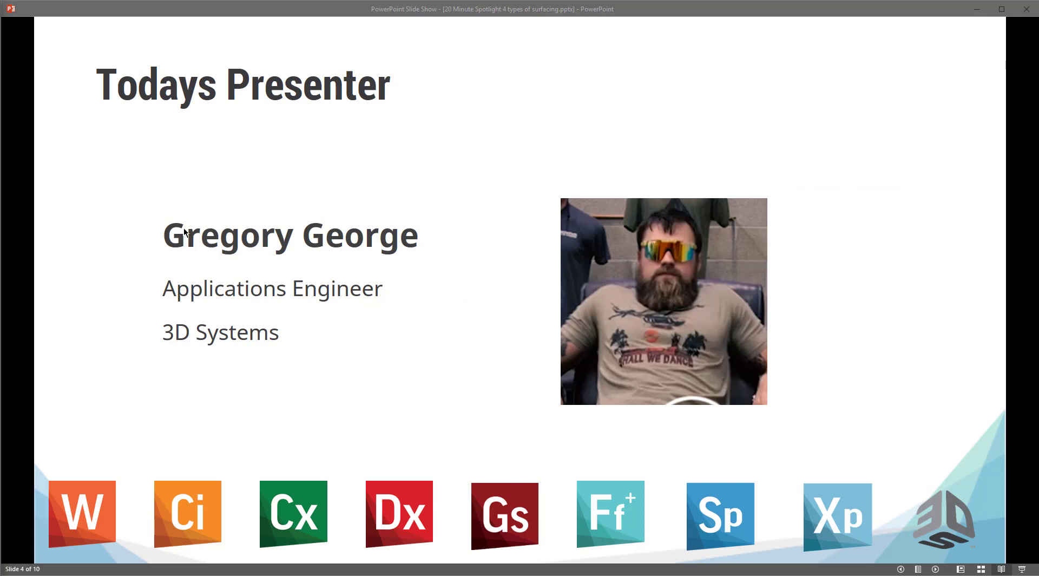
Step: Advance the slide show to slide 5, 'What Are Surfaces?'
click(259, 220)
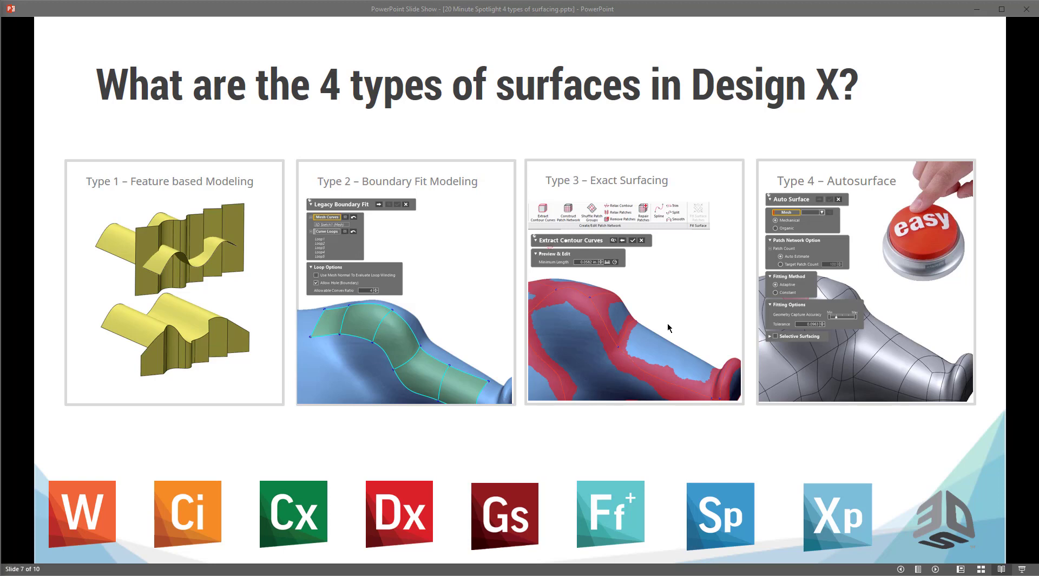
Step: Advance the slide show to slide 8, the Demonstration title slide
click(557, 288)
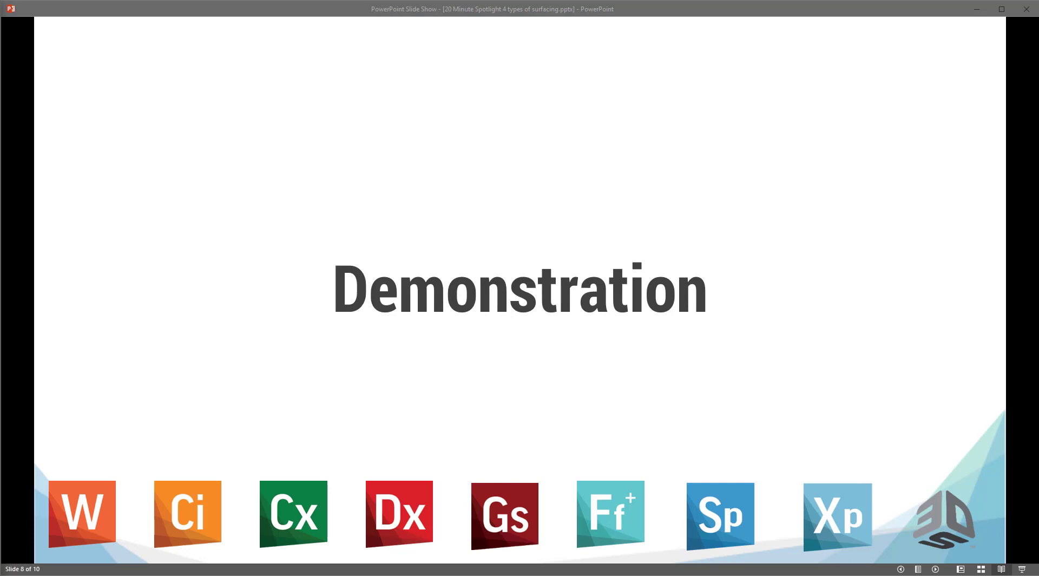
Step: Switch from the PowerPoint slide show to the Duck Part model in Design X
key(alt+Tab)
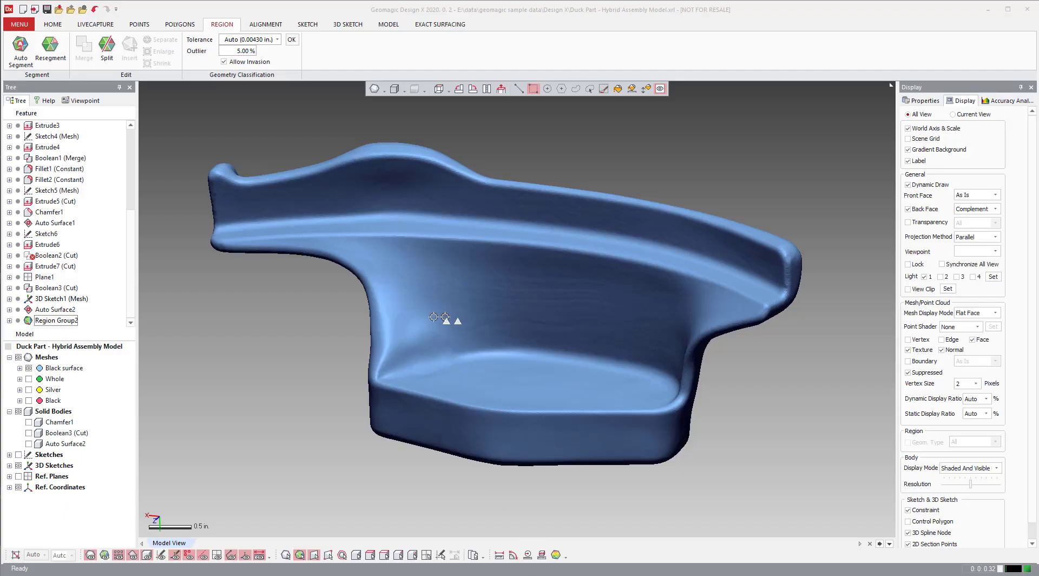
Step: Turn the duck part slightly and display the Front, Top, Right and Plane1 reference planes
mouse_move(528, 311)
right_down()
mouse_move(525, 323)
mouse_move(521, 314)
right_up()
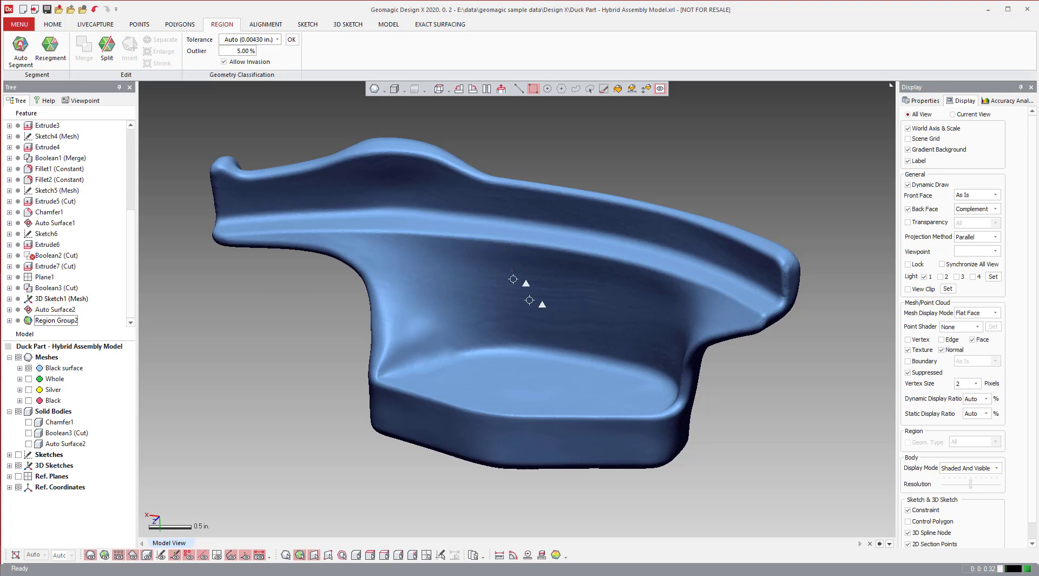
click(18, 476)
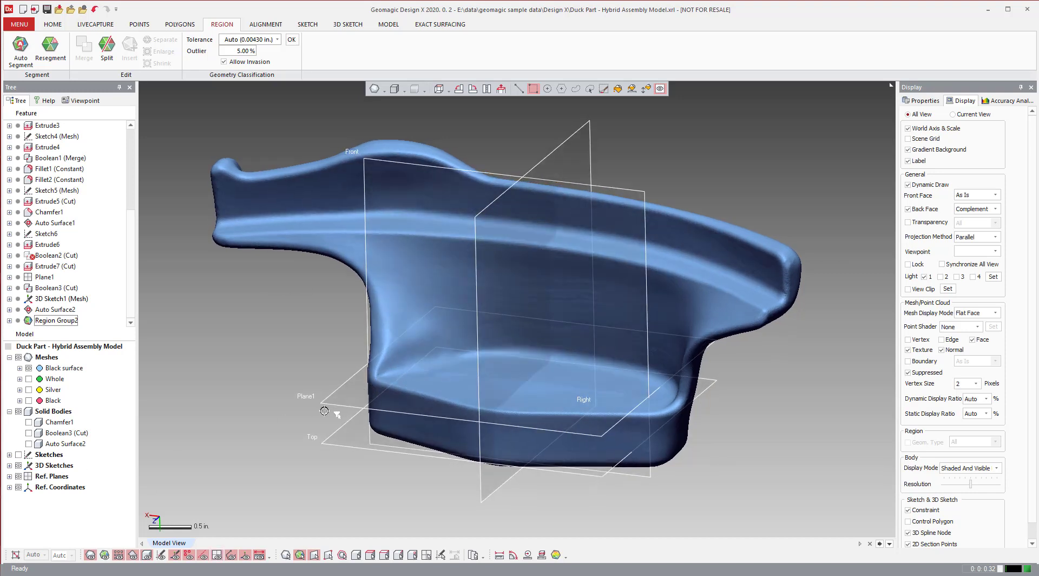
Step: Create Plane2 as an Offset plane from Plane1 at -1.7 in. Distance
click(52, 24)
click(346, 385)
drag(345, 385, 342, 212)
mouse_move(341, 212)
right_down()
mouse_move(476, 204)
mouse_move(350, 202)
right_up()
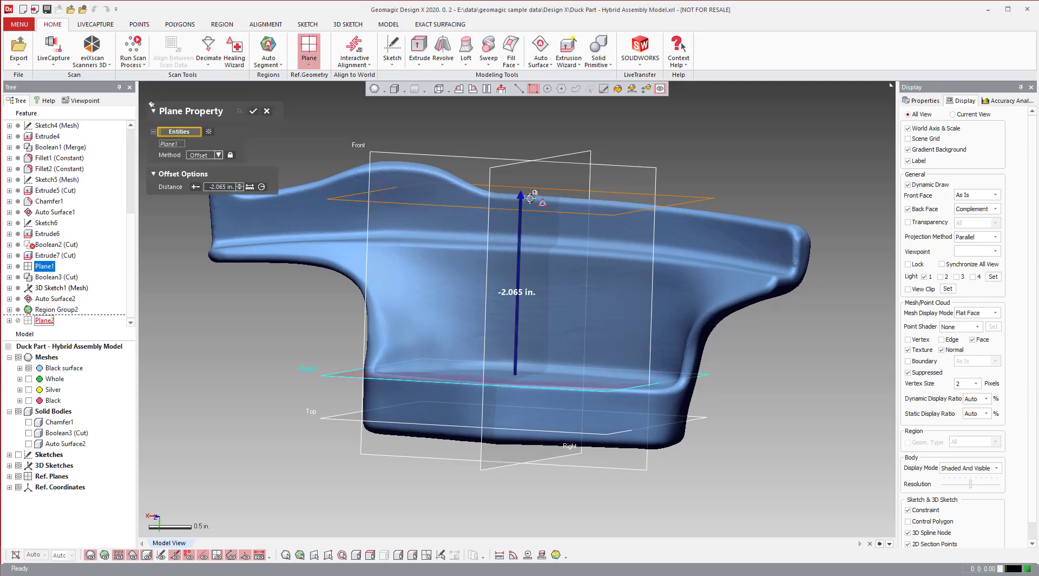
drag(520, 196, 516, 229)
right_drag(490, 238, 451, 229)
click(254, 113)
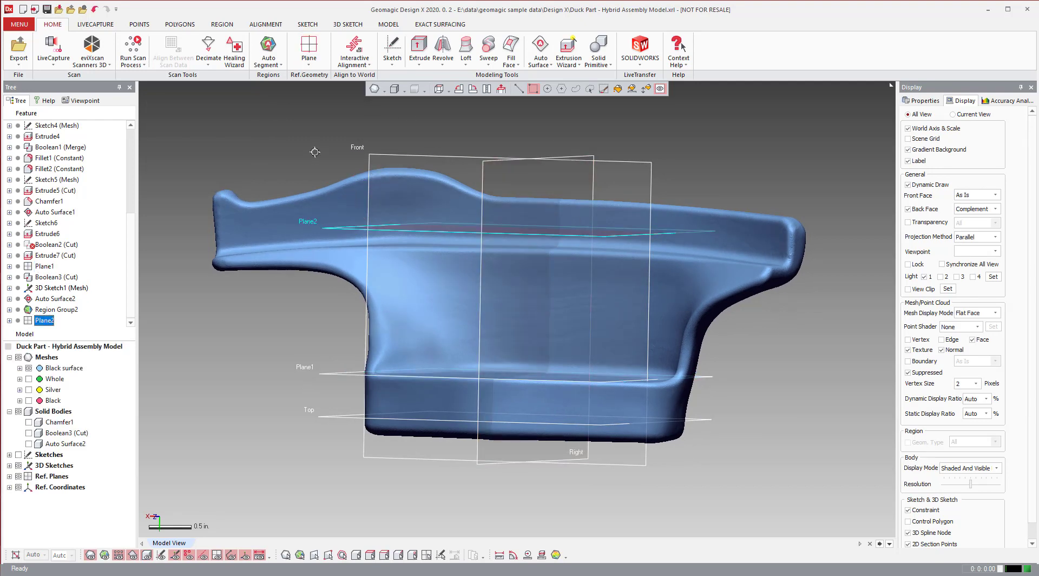
Step: Create a Planar Method mesh sketch on Plane2 capturing the duck's section, then hide the mesh
right_click(315, 152)
click(336, 141)
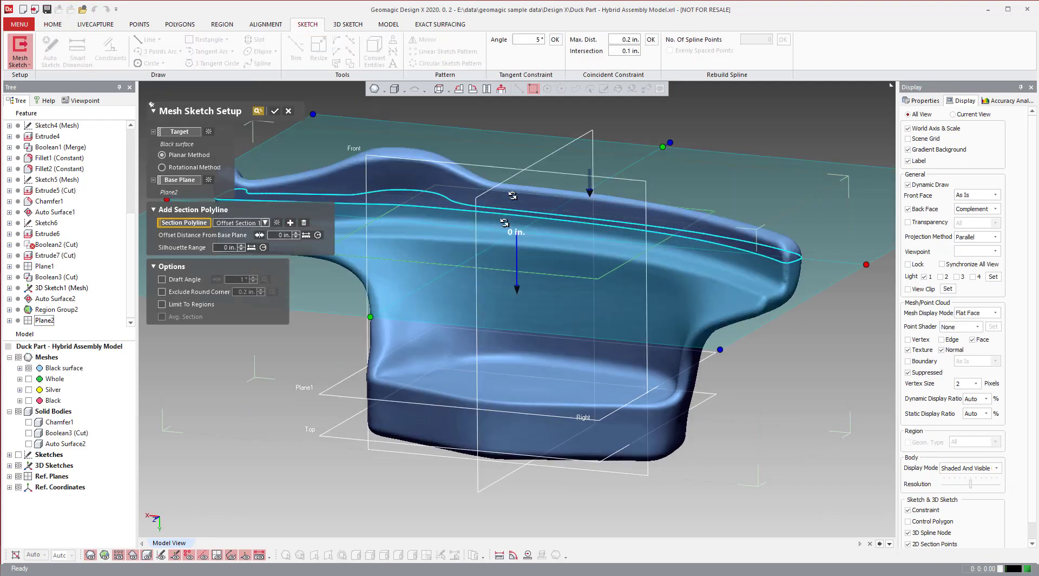
right_drag(507, 213, 536, 281)
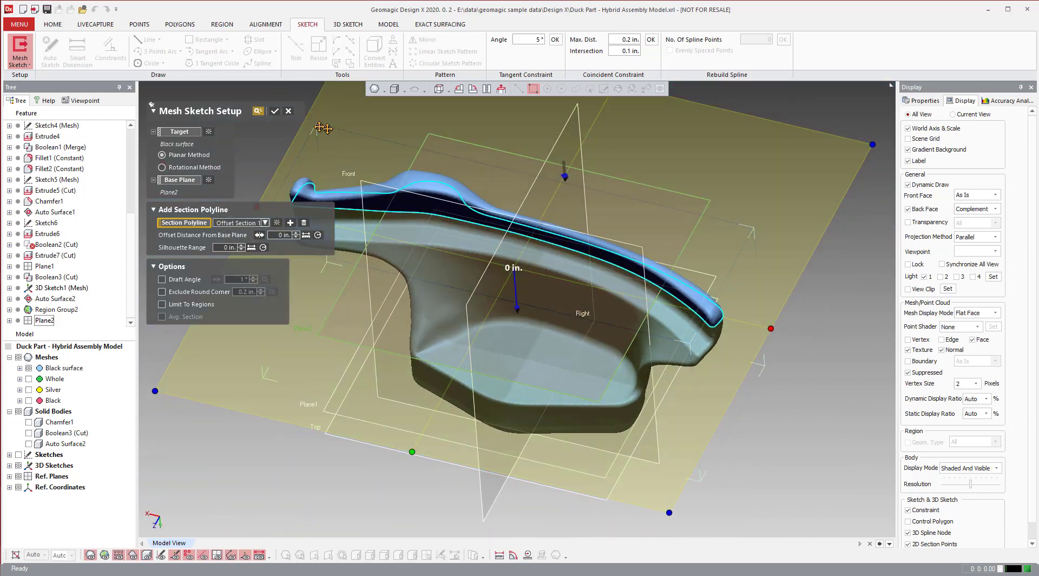
click(276, 111)
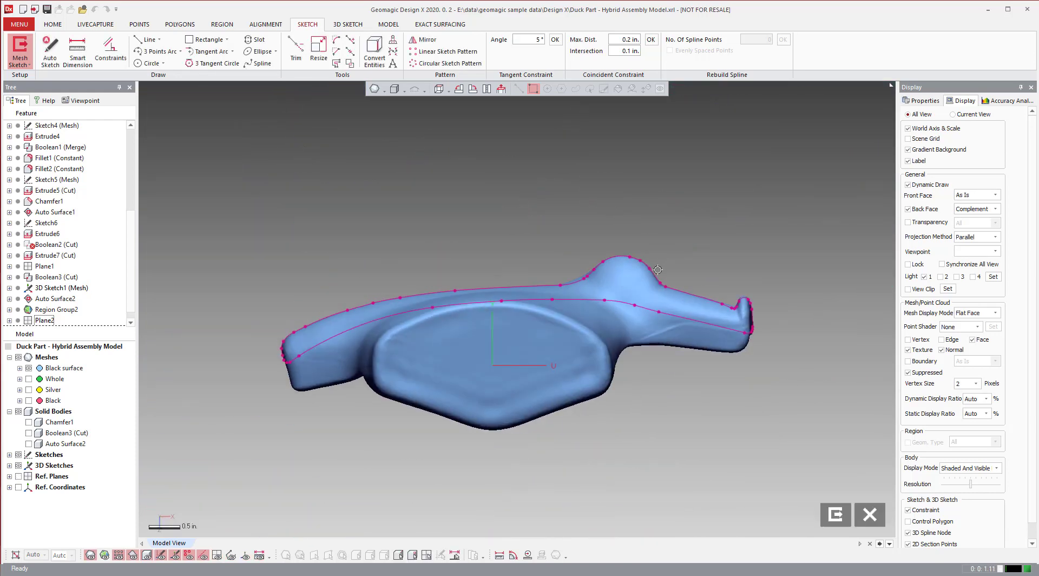
key(ctrl+1)
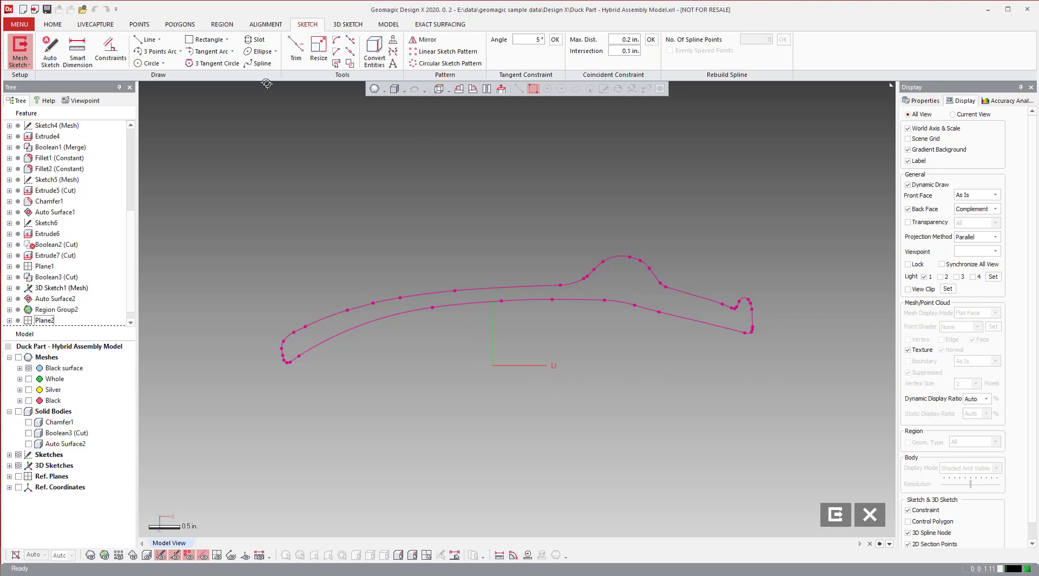
Step: Trace a spline with Fit Polyline off along the lower section edge, extending past both ends, as Sketch7 (Mesh)
click(259, 64)
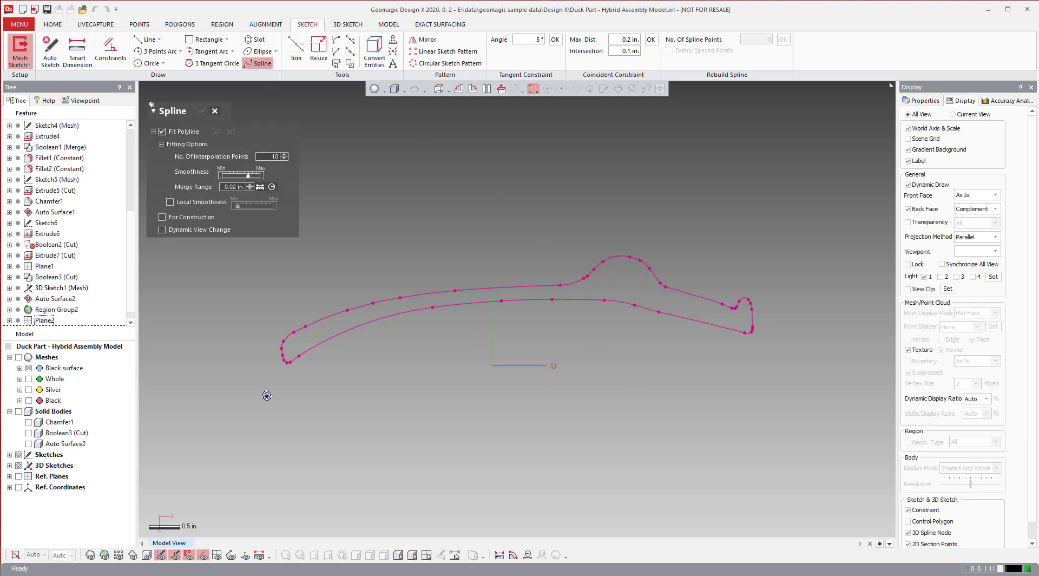
click(162, 132)
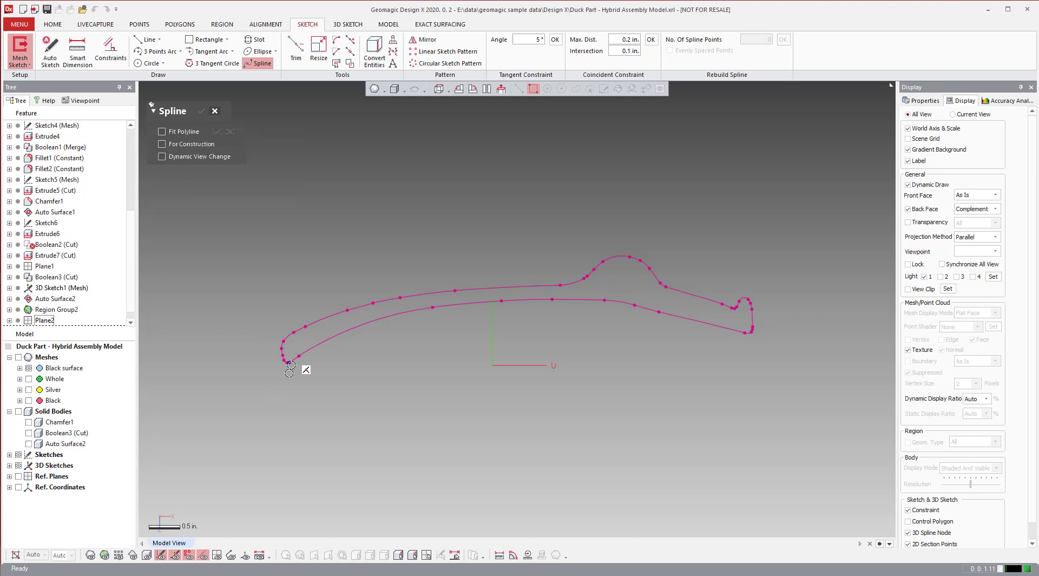
click(272, 378)
click(319, 344)
click(393, 315)
click(484, 302)
click(567, 299)
click(618, 301)
click(642, 307)
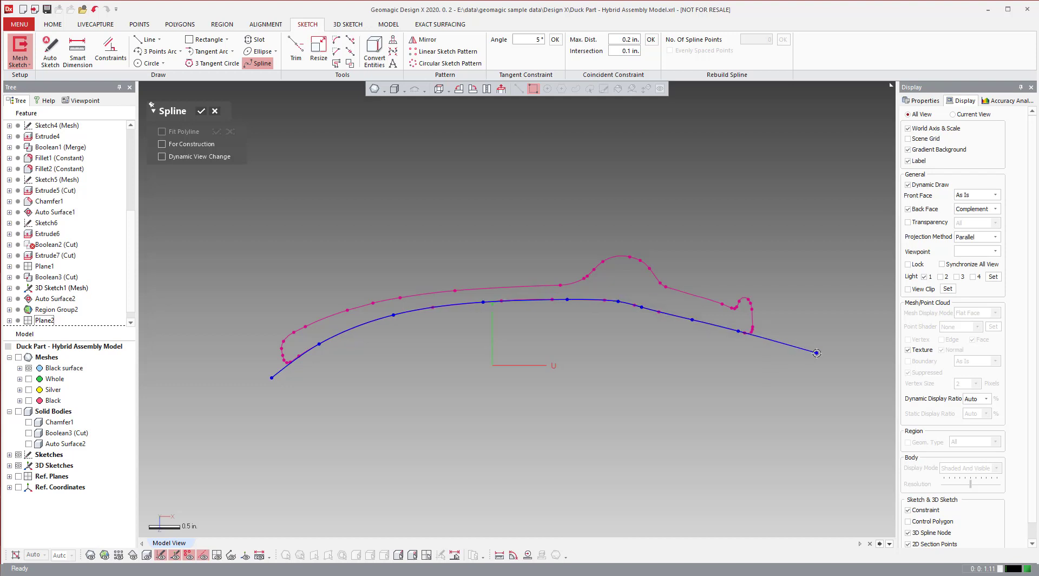
double_click(817, 353)
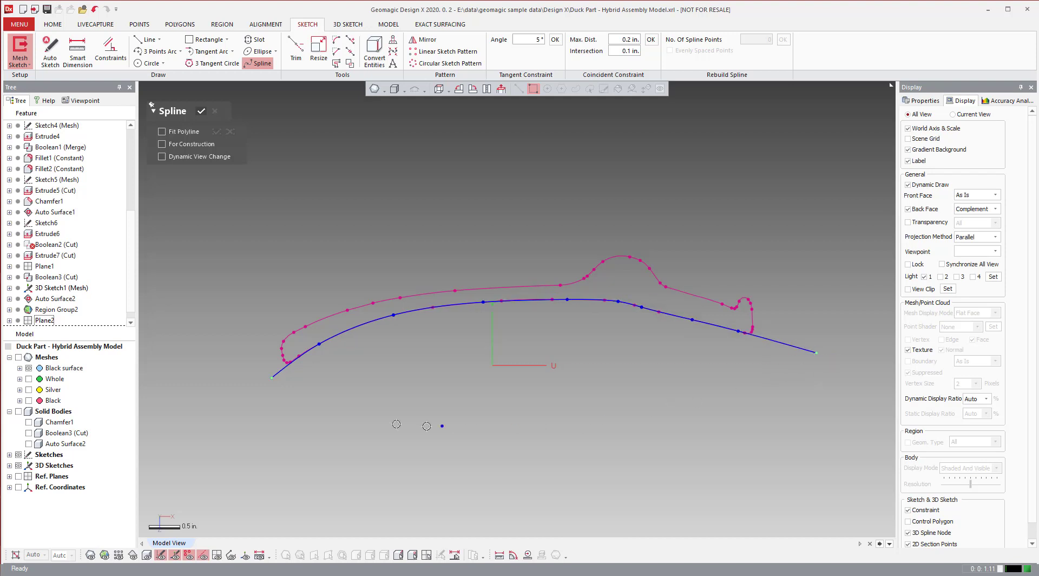
click(200, 112)
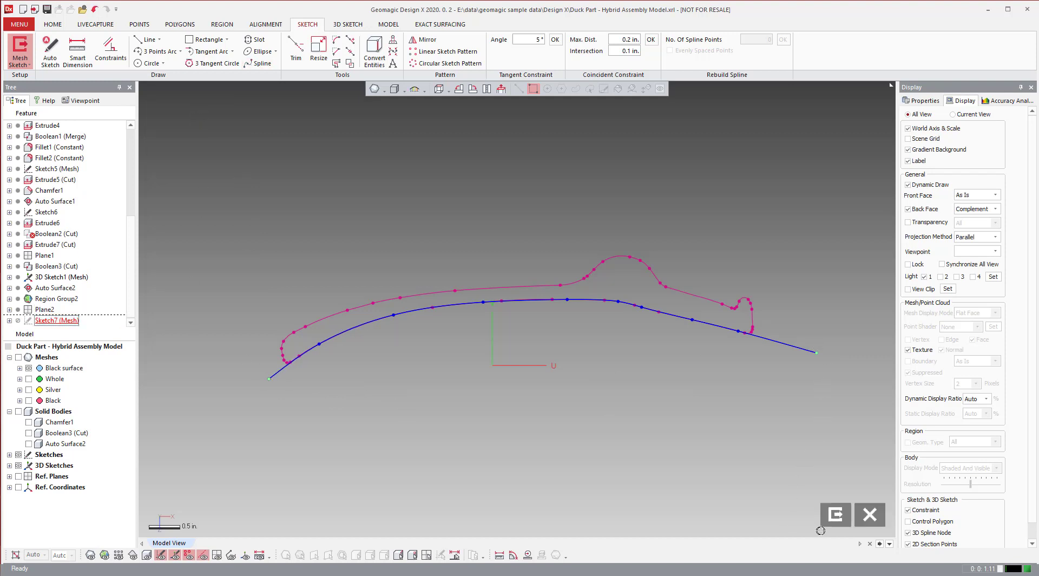
click(836, 514)
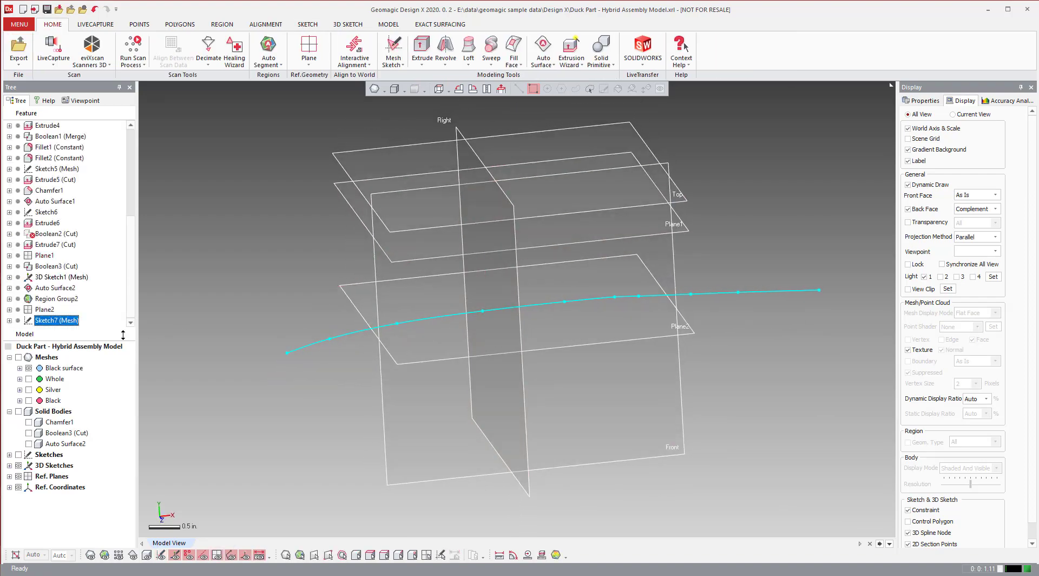
Step: Show the mesh again and extrude Sketch7 into a 3 in. Mid Plane surface across the duck
click(18, 357)
right_drag(541, 379, 465, 325)
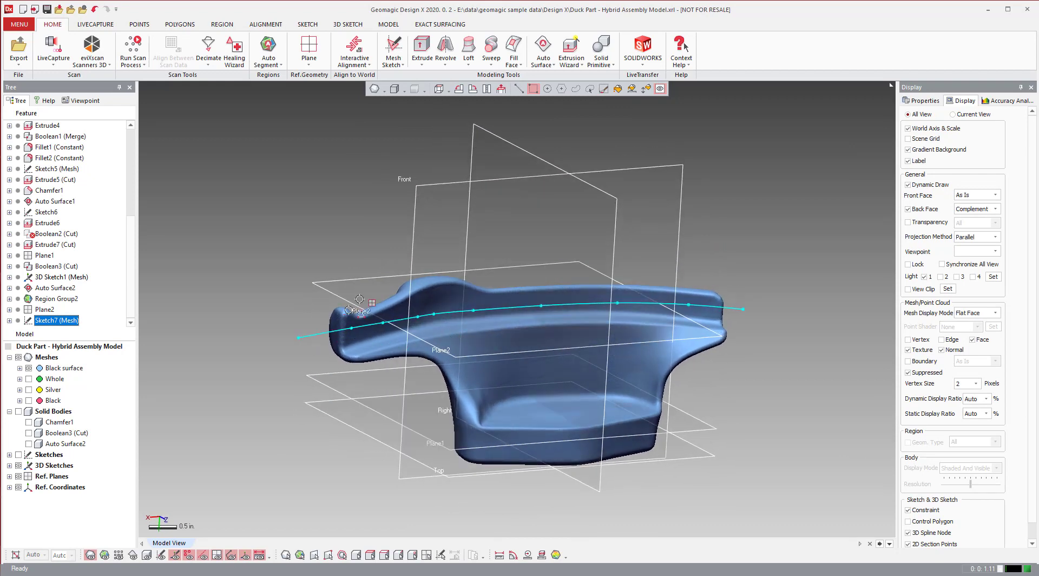
click(423, 52)
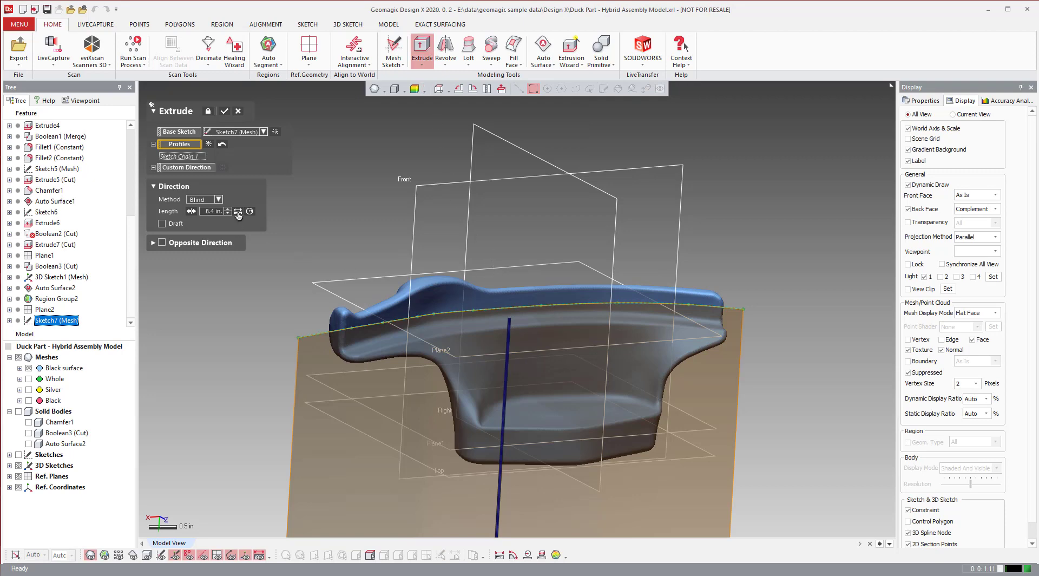
click(217, 199)
click(207, 238)
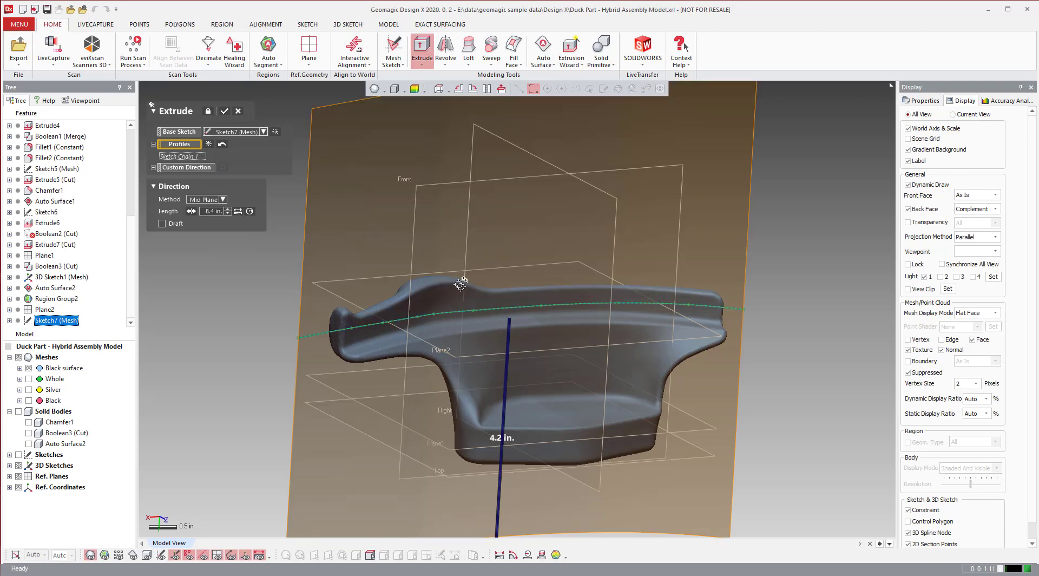
scroll(500, 467, down, 3)
drag(512, 468, 511, 369)
scroll(511, 370, up, 3)
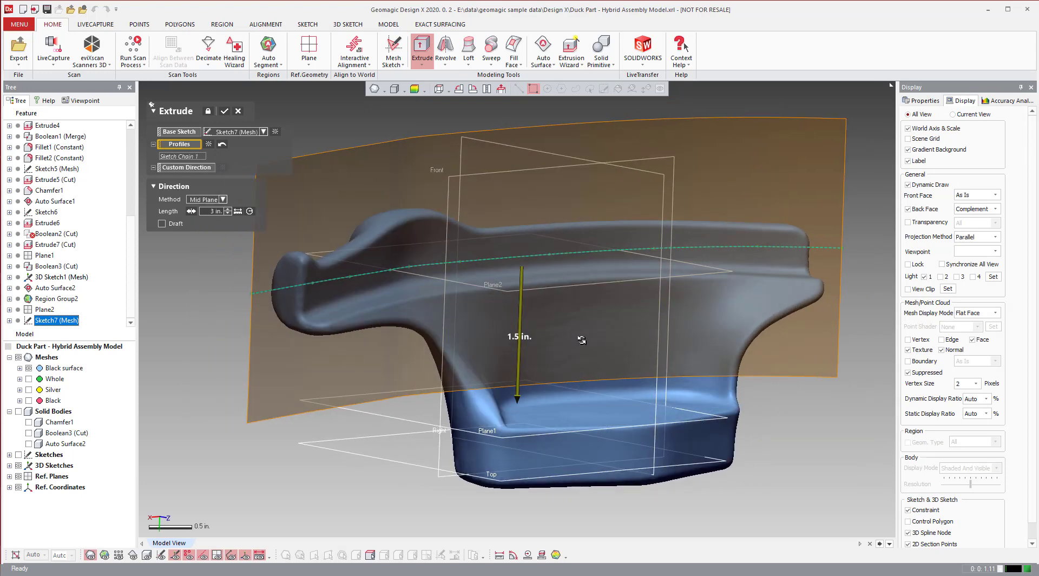
click(225, 112)
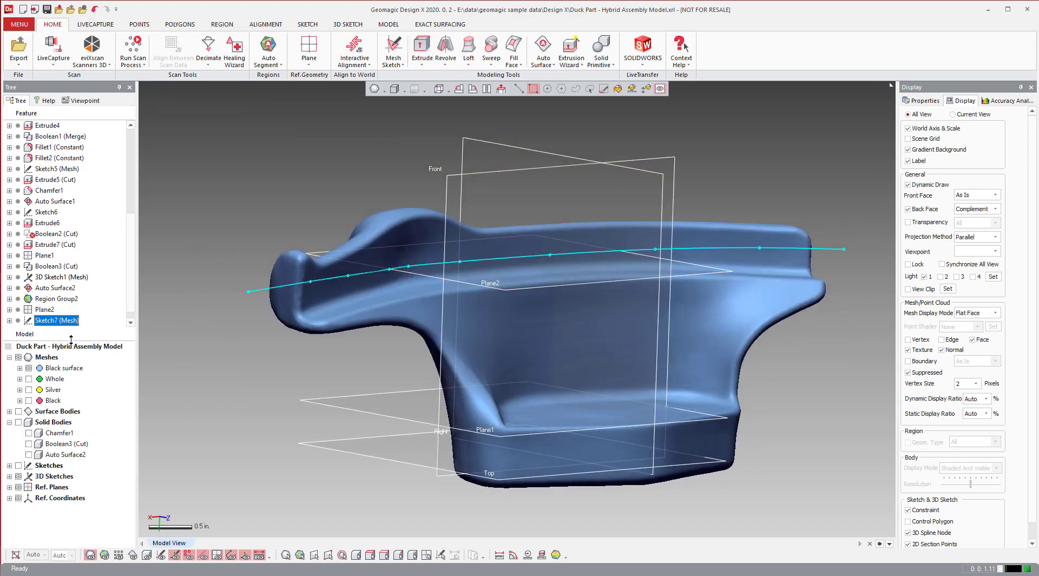
Step: Show the Extrude8 surface body and orbit to compare it against the duck mesh
click(9, 412)
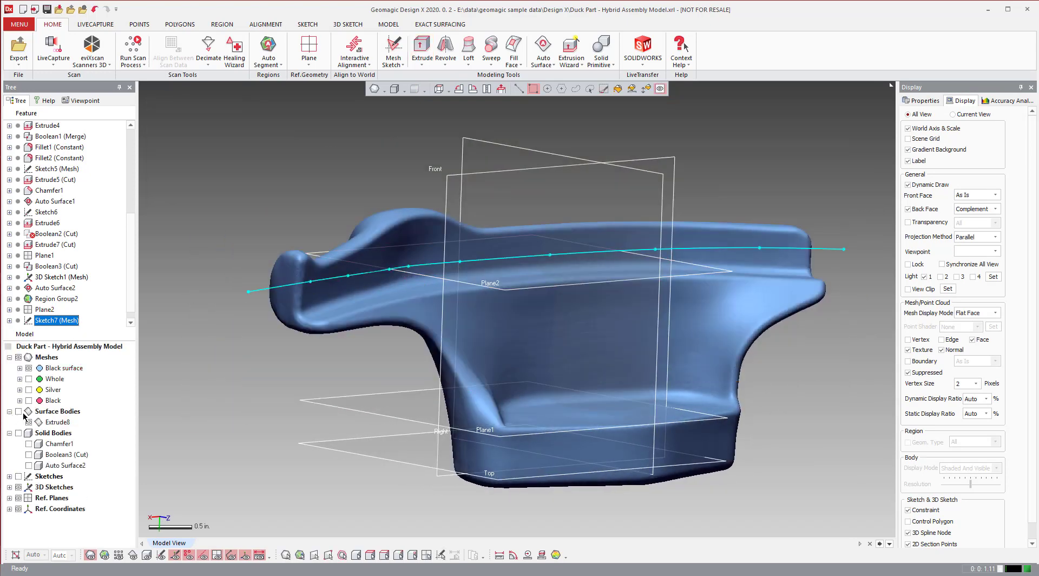
click(19, 412)
right_drag(557, 238, 574, 296)
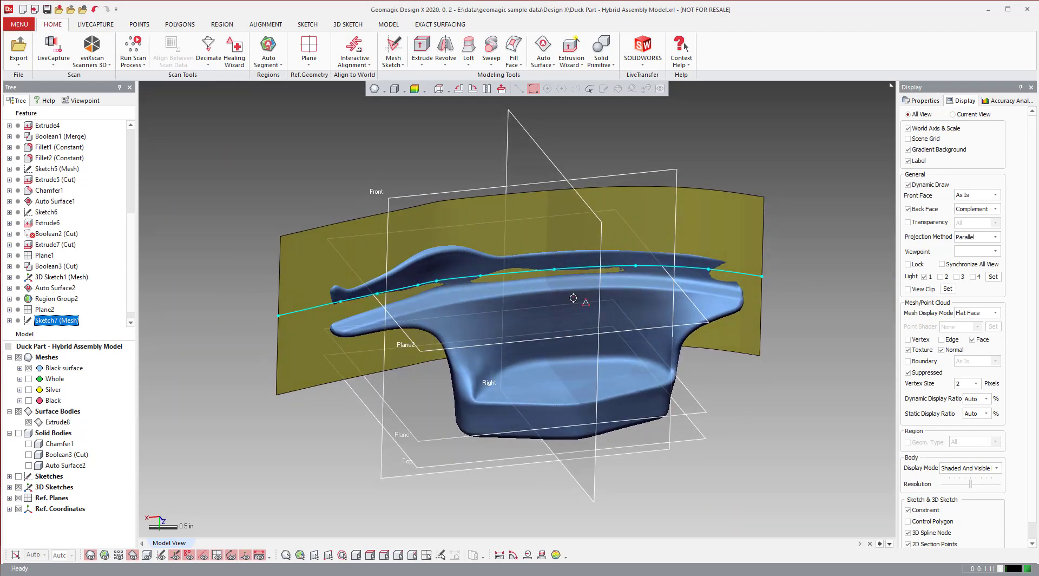
scroll(509, 300, up, 5)
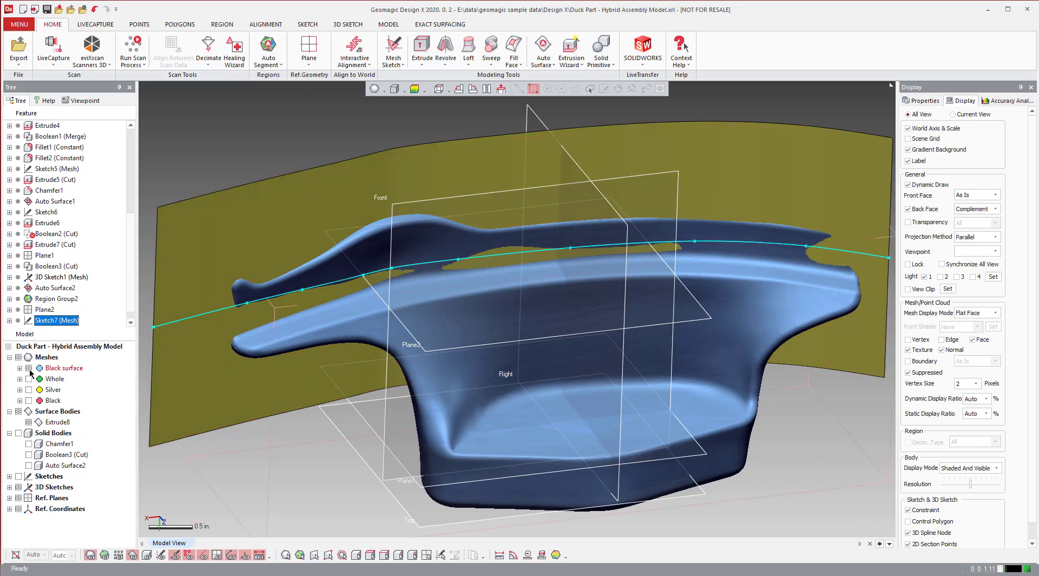
Step: Hide Extrude8 and the Sketch7 spline, and switch selection mode to whole mesh regions
click(29, 421)
key(Escape)
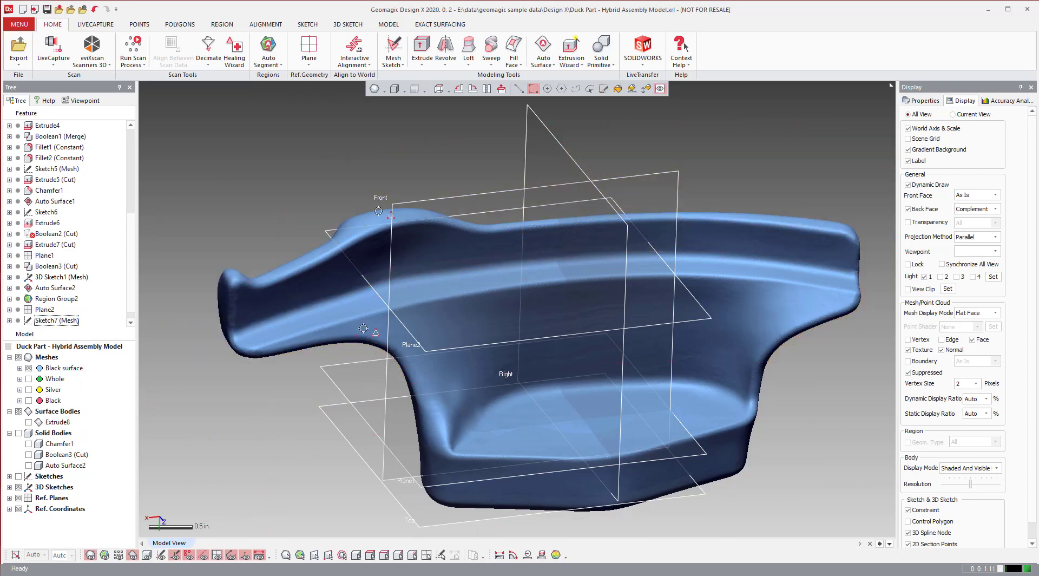
click(384, 91)
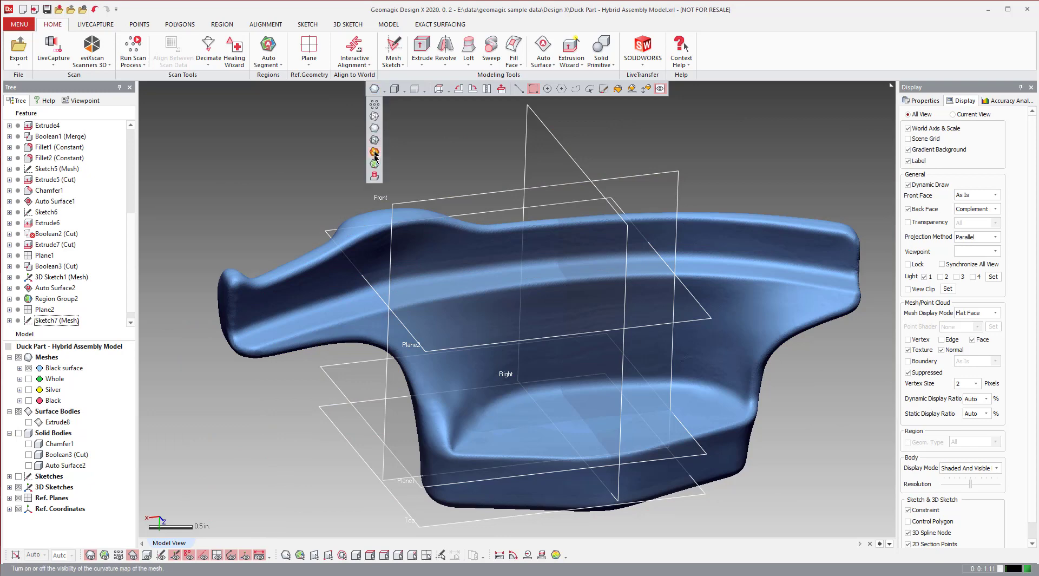
click(375, 165)
Step: Select the upper band region and start an Extrusion Wizard with Surface Insert as its result
click(449, 249)
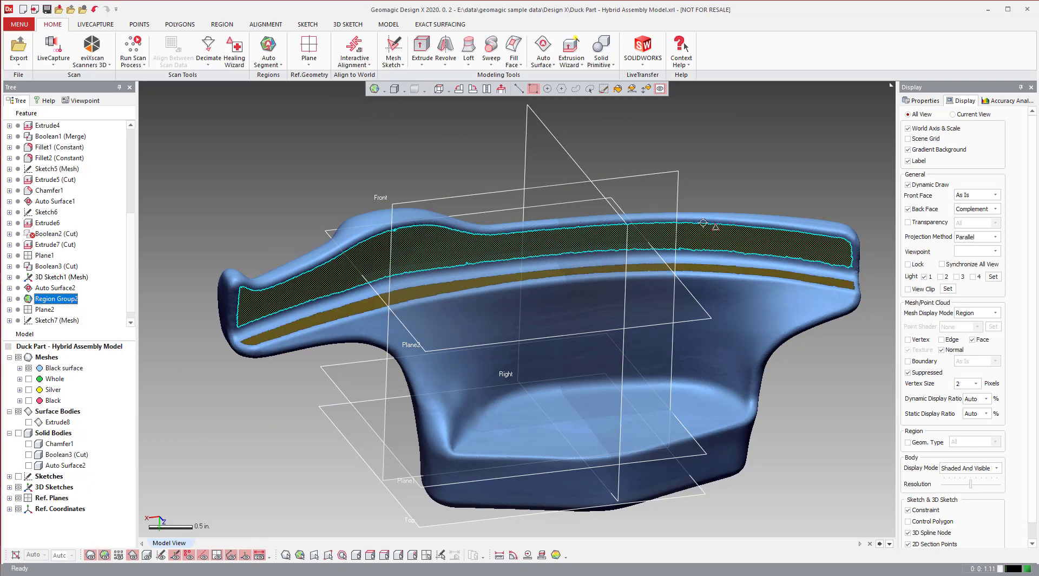
click(574, 54)
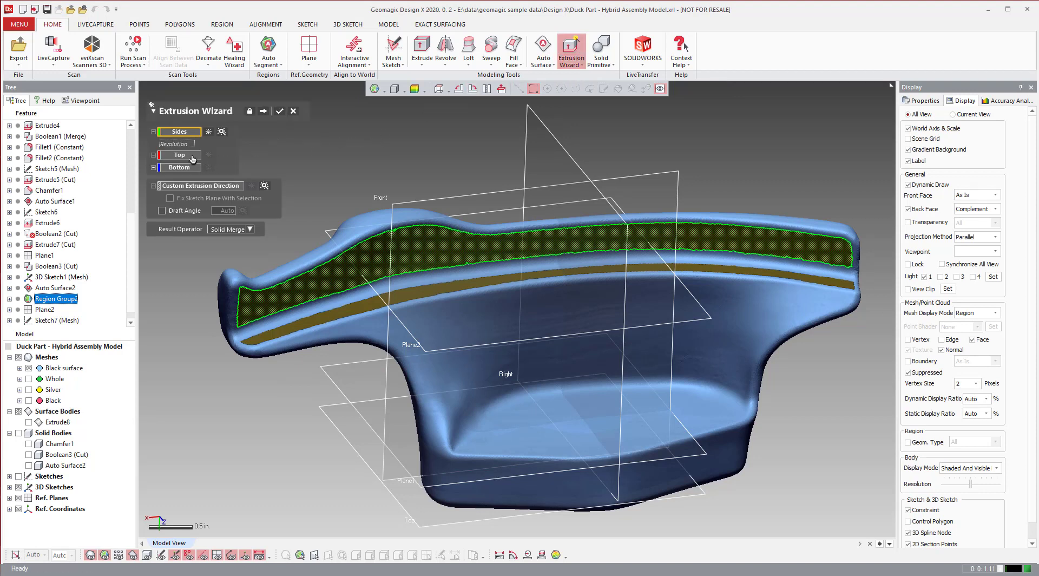
click(249, 230)
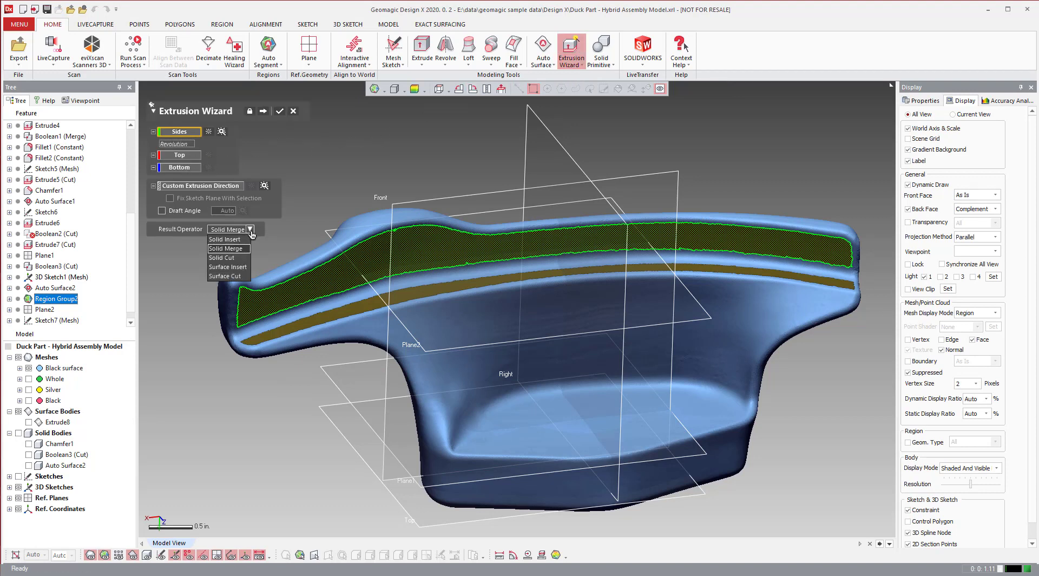
click(226, 267)
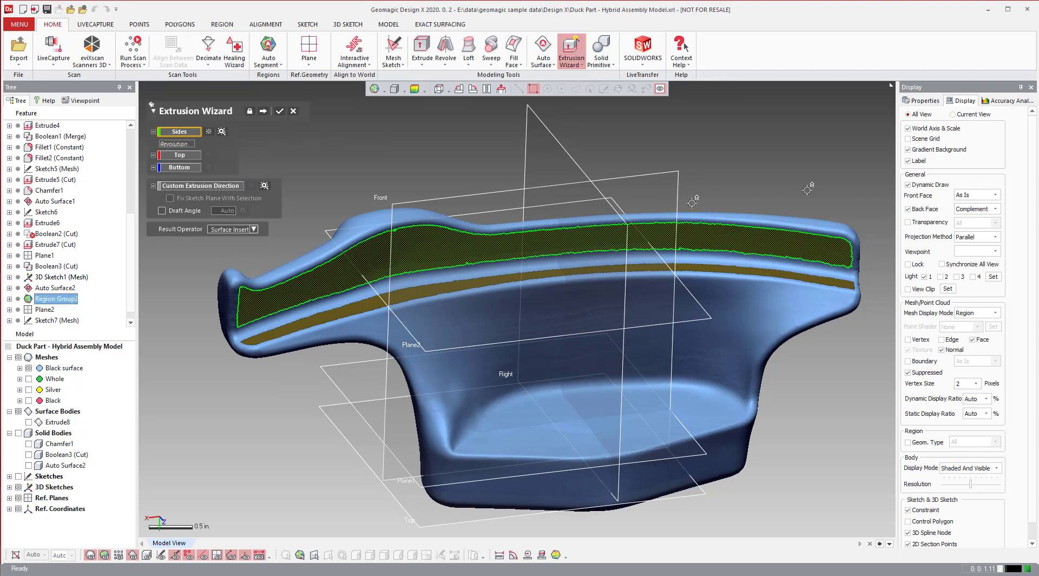
Step: Compute the extrusion, extending it 1.8573 in. down and 1.58 in. up, then return to step one
click(264, 111)
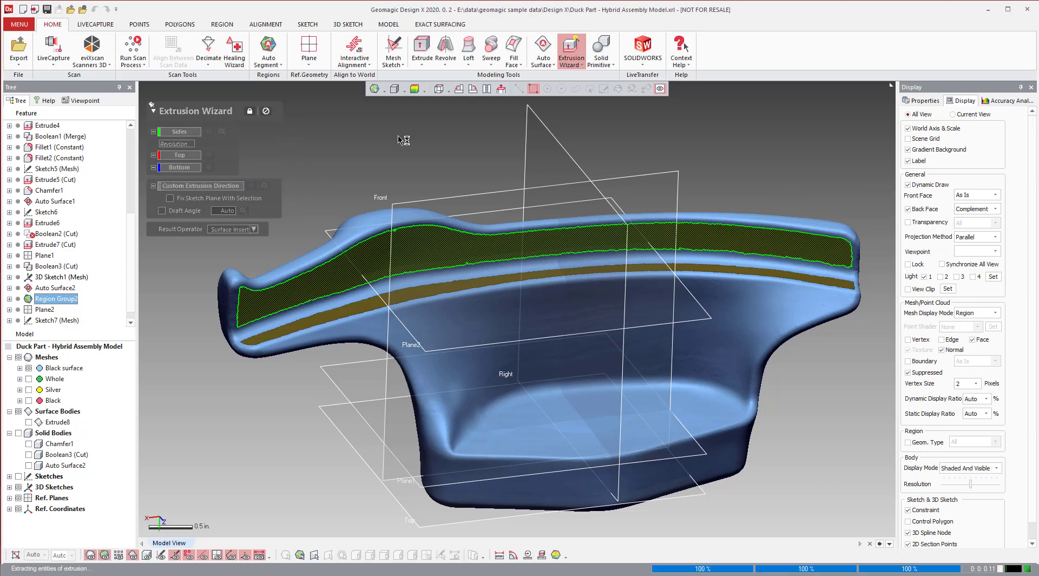
right_drag(567, 251, 547, 330)
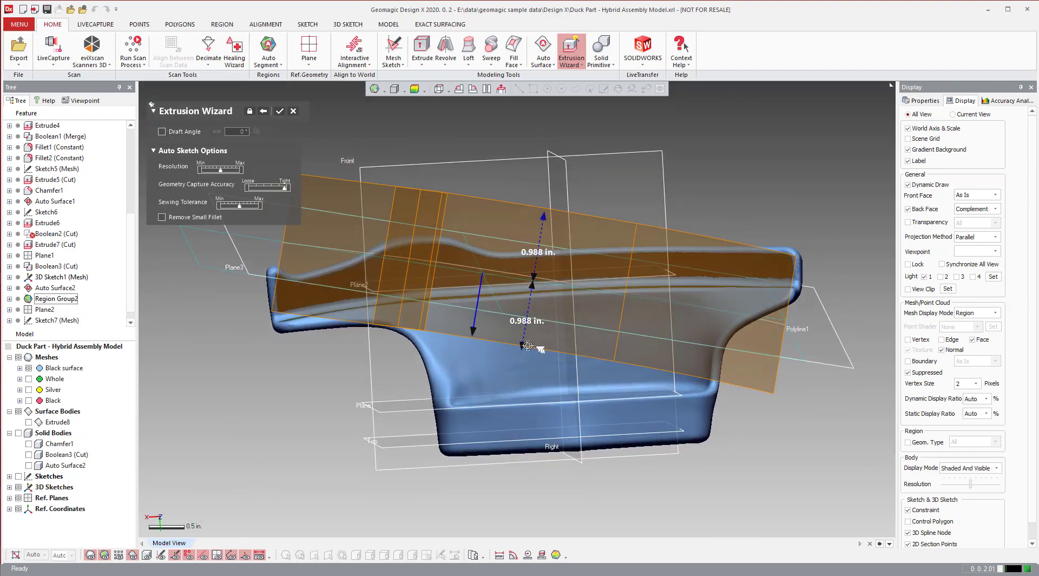
drag(546, 329, 539, 357)
drag(546, 220, 550, 174)
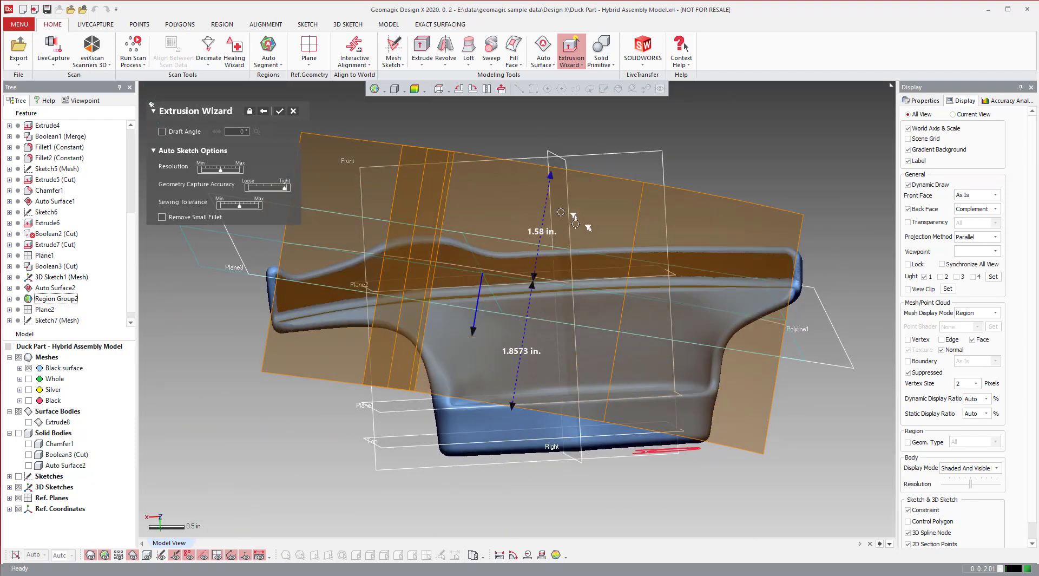
click(264, 111)
right_drag(446, 223, 337, 384)
Step: Use Plane1 as the custom extrusion direction and preview the band extrusion from 0 to -2.87 in
click(201, 186)
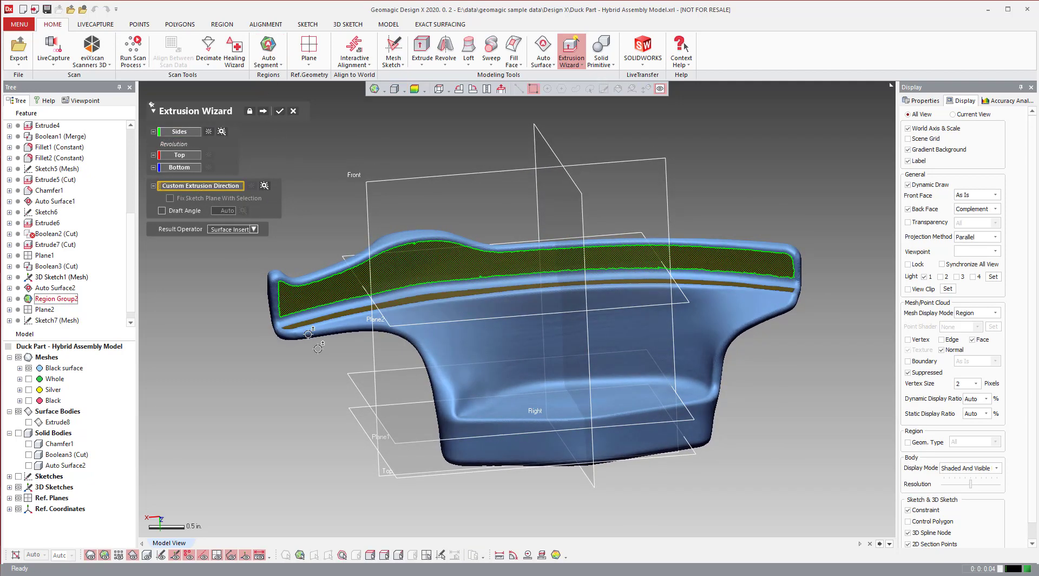
click(349, 379)
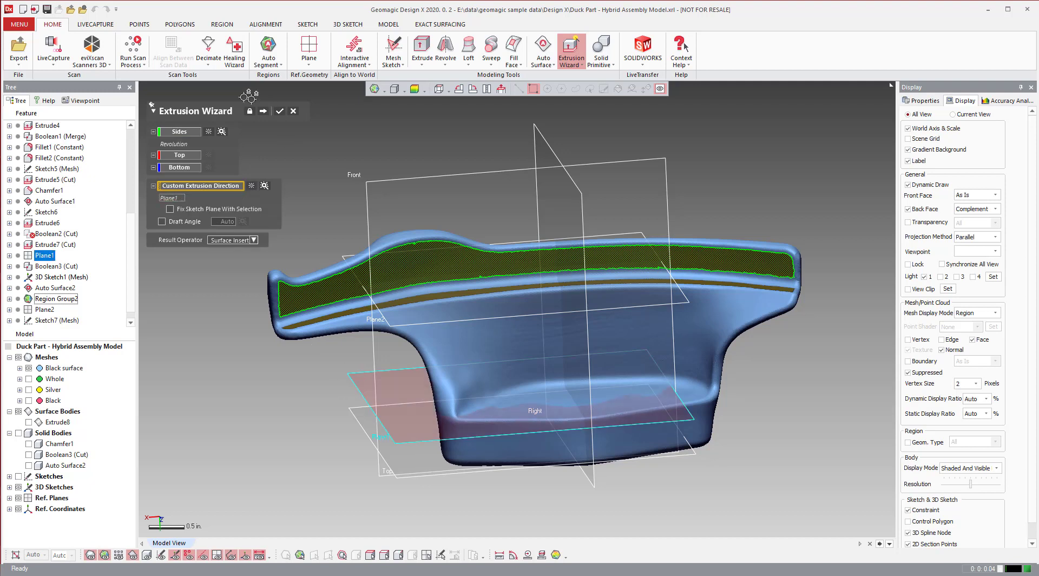
click(263, 112)
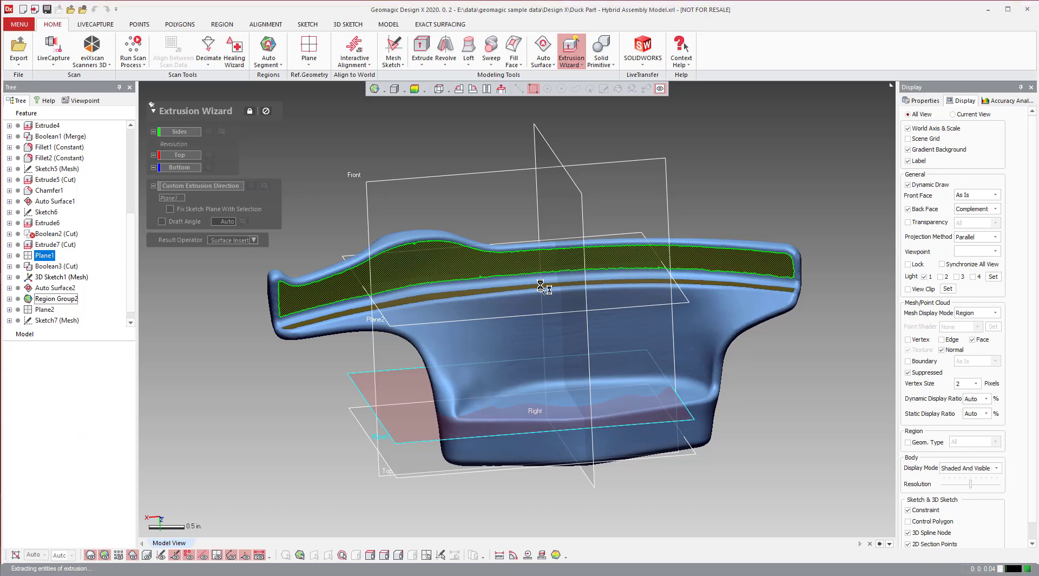
right_drag(522, 270, 356, 140)
Step: Cancel the Extrusion Wizard, discarding the previewed band extrusion without creating a surface
click(294, 111)
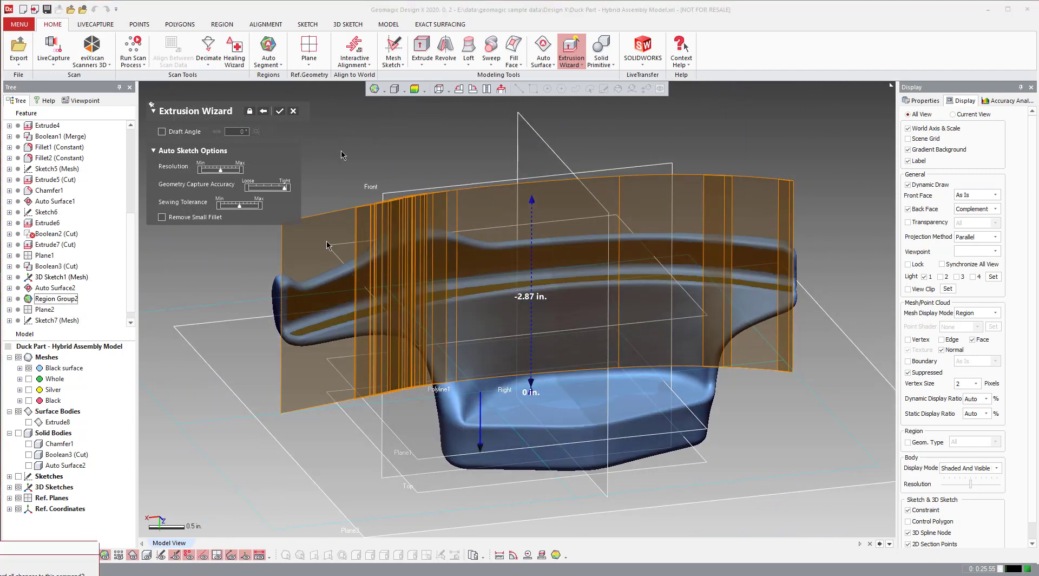
key(Escape)
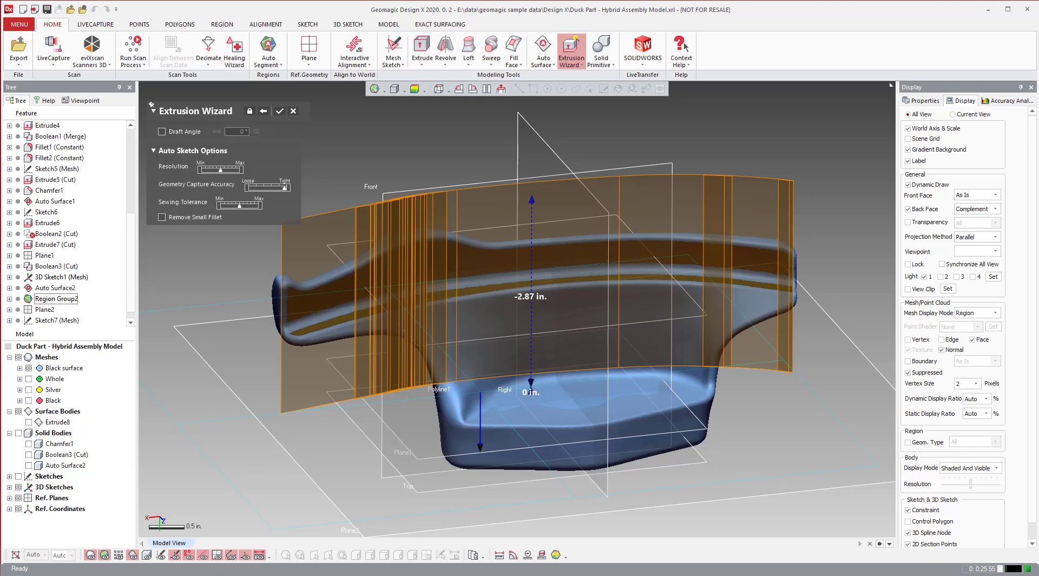
key(Return)
right_drag(638, 335, 661, 349)
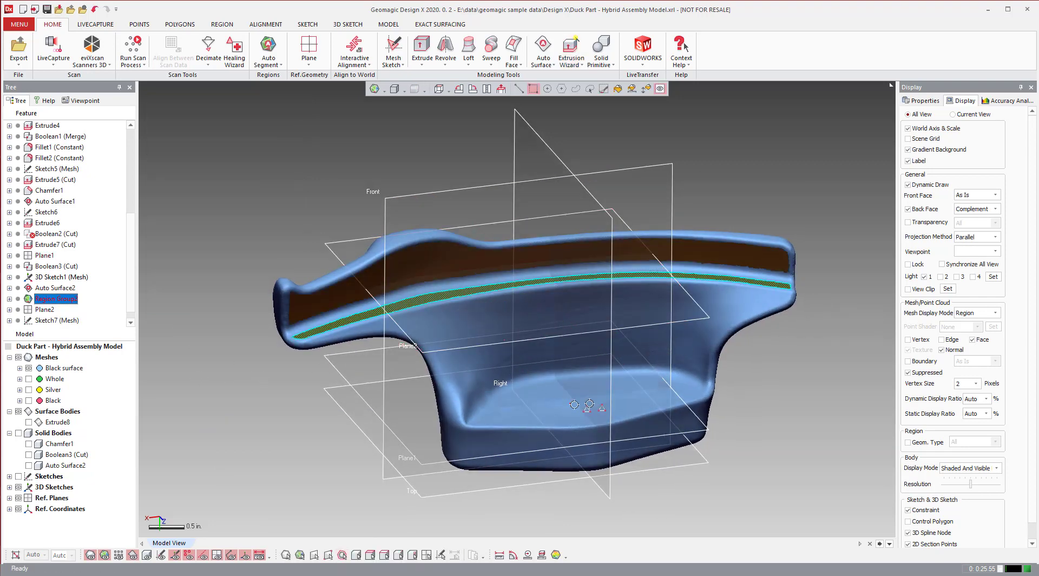
right_drag(486, 319, 641, 399)
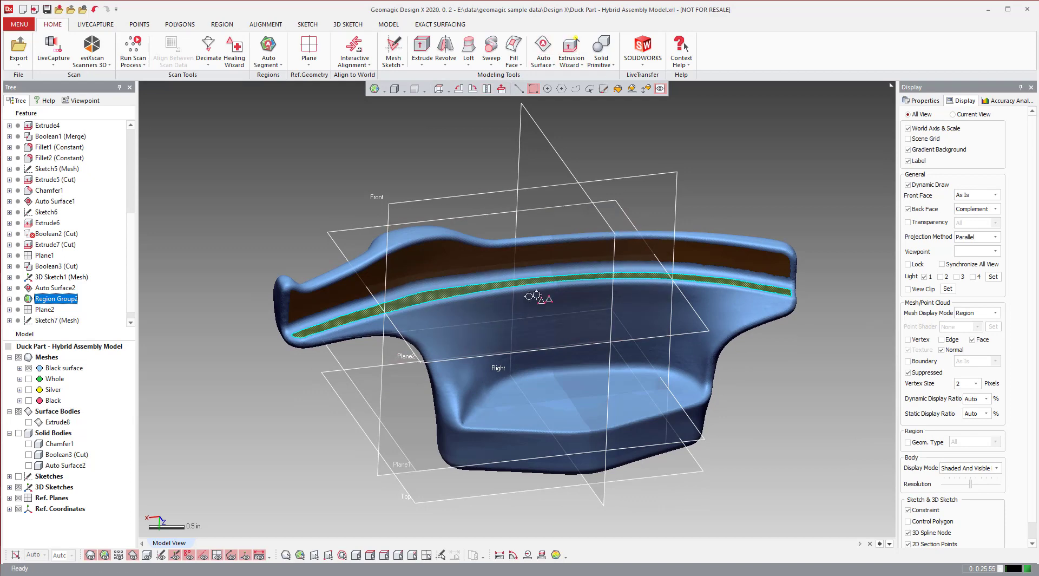
right_drag(532, 297, 503, 259)
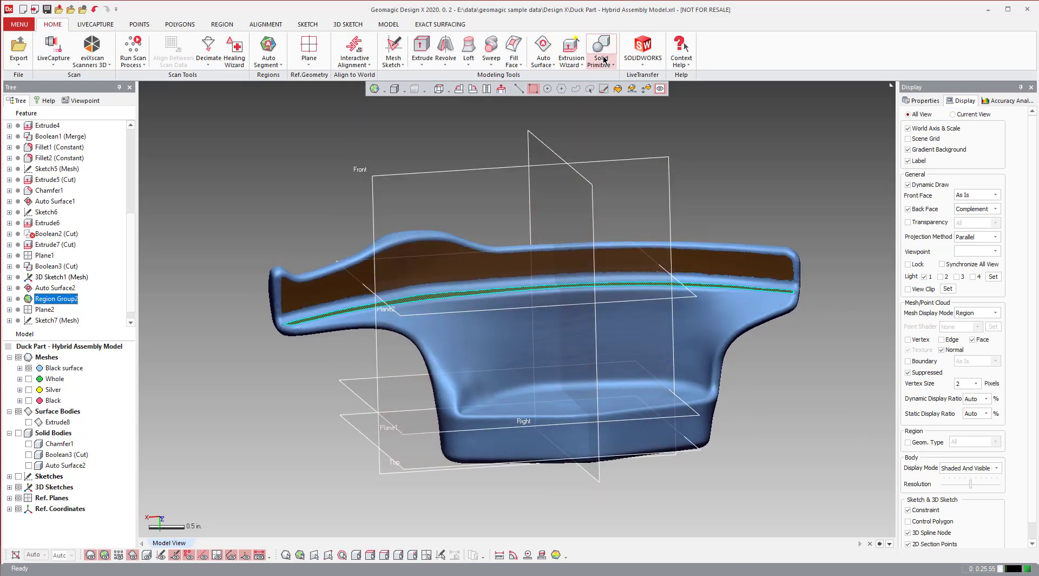
click(601, 60)
click(631, 107)
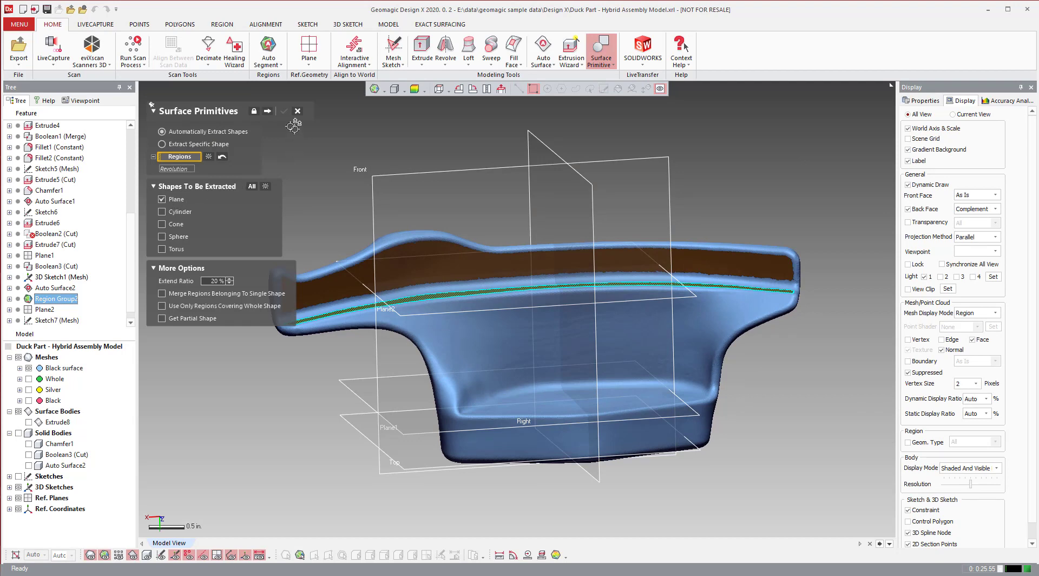
click(297, 110)
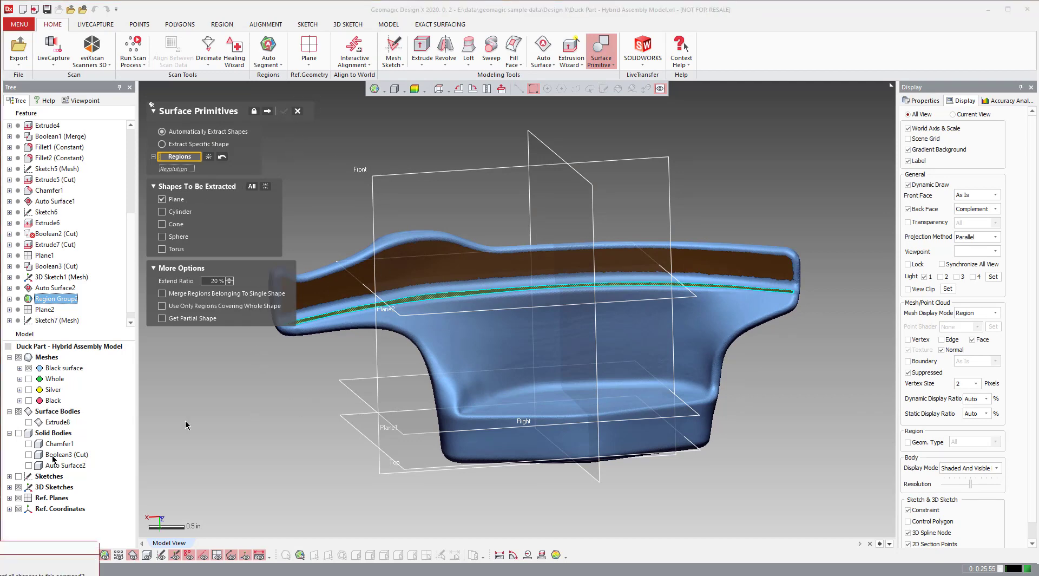
key(Return)
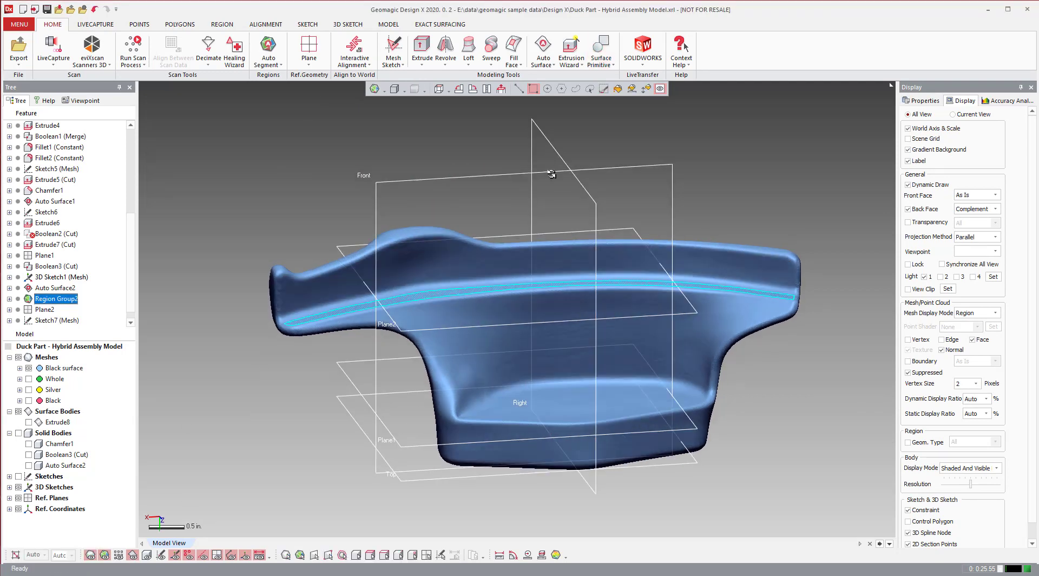
Step: Run Mesh Fit on the flange region, stretching and narrowing its plane, and confirm Mesh Fit1
click(534, 66)
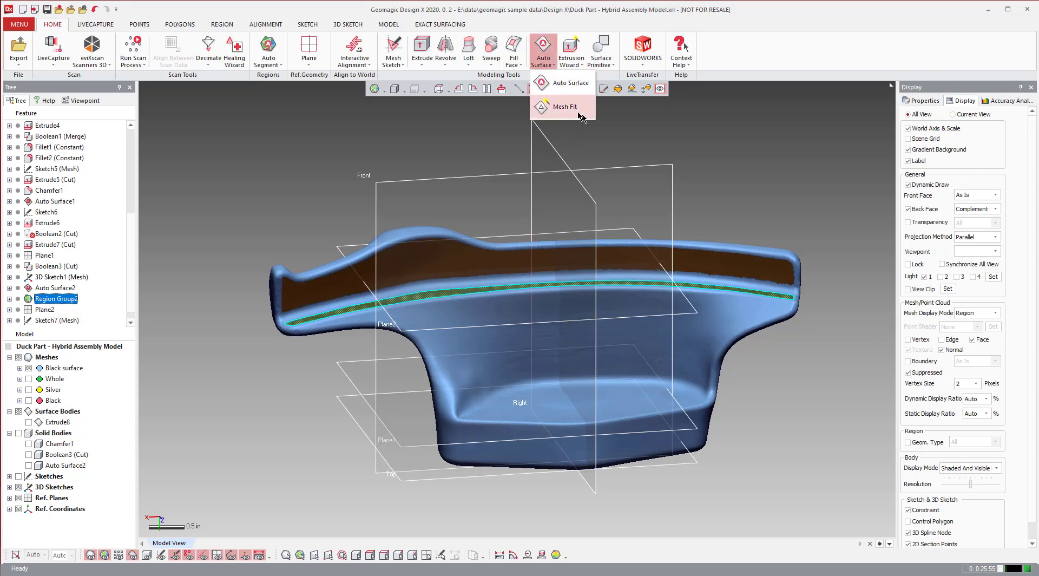
click(610, 157)
right_drag(547, 169, 557, 388)
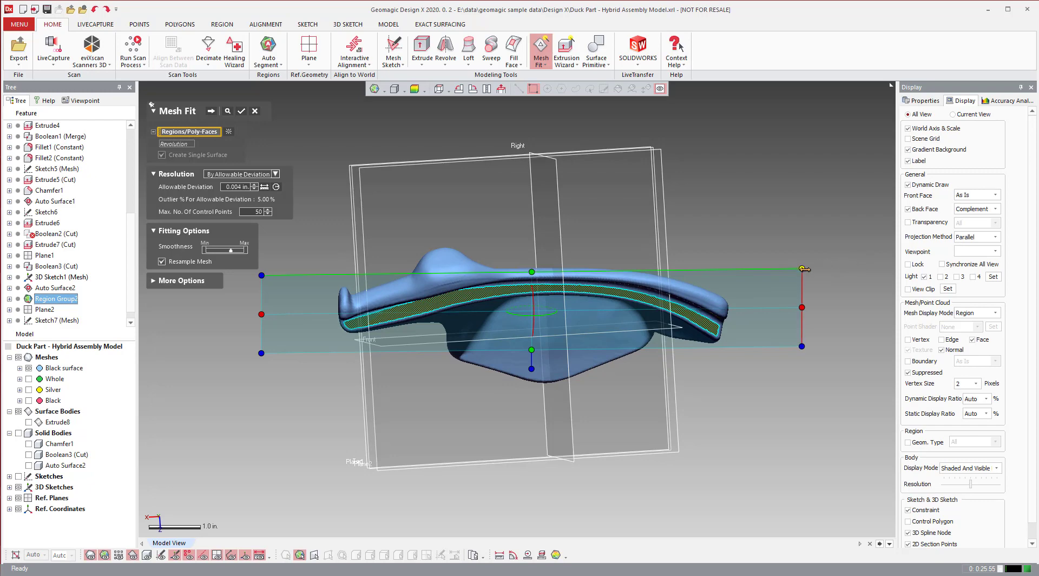
drag(802, 268, 795, 237)
right_drag(737, 278, 656, 324)
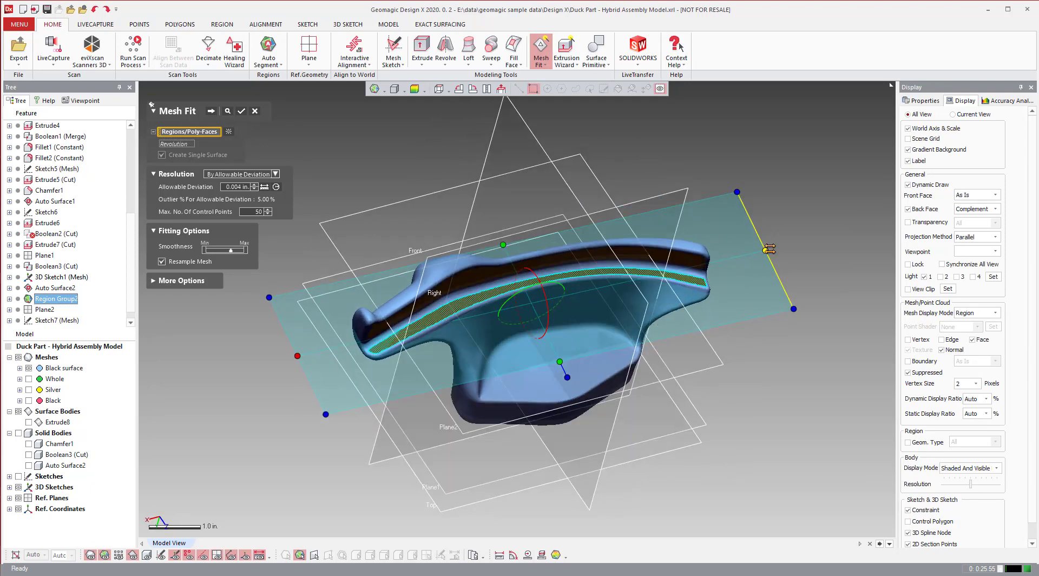
drag(765, 250, 733, 258)
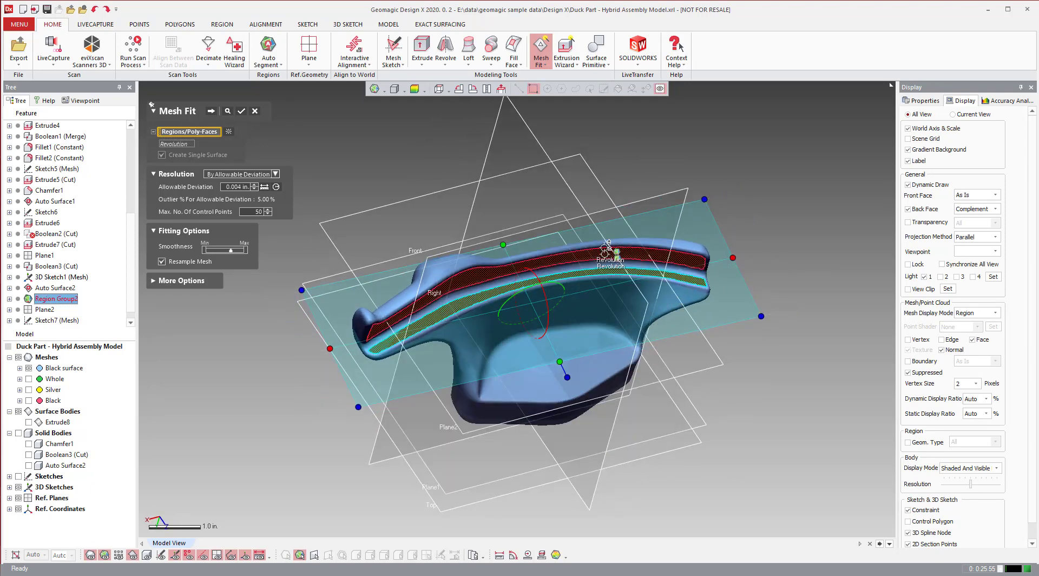
right_drag(602, 242, 346, 145)
click(240, 111)
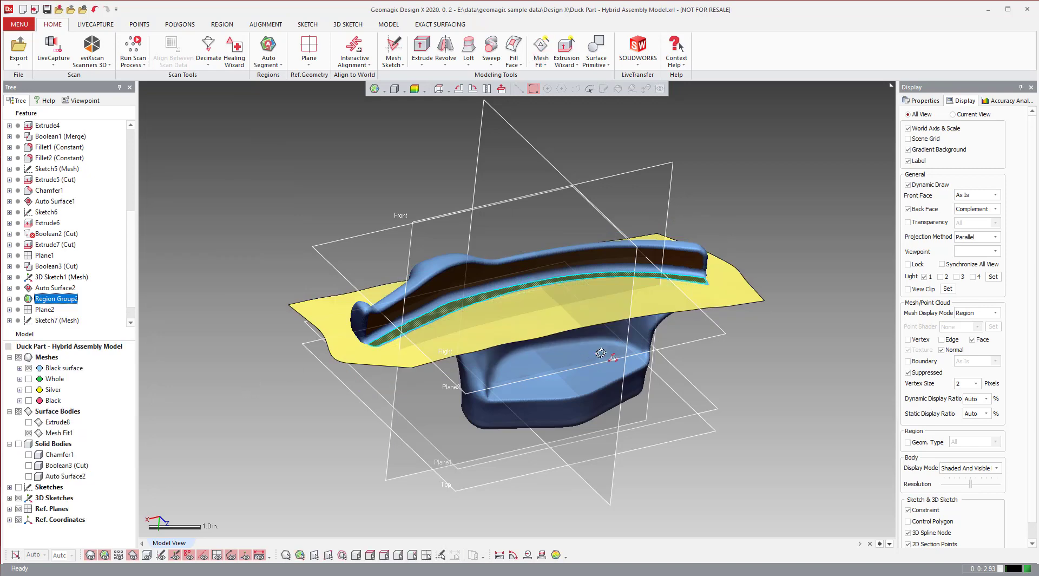
Step: Show the Extrude8 surface body again alongside Mesh Fit1
right_drag(604, 352, 449, 325)
mouse_move(557, 260)
right_down()
mouse_move(552, 303)
mouse_move(569, 326)
mouse_move(595, 301)
mouse_move(547, 234)
mouse_move(553, 267)
right_up()
click(29, 421)
right_drag(534, 388, 533, 395)
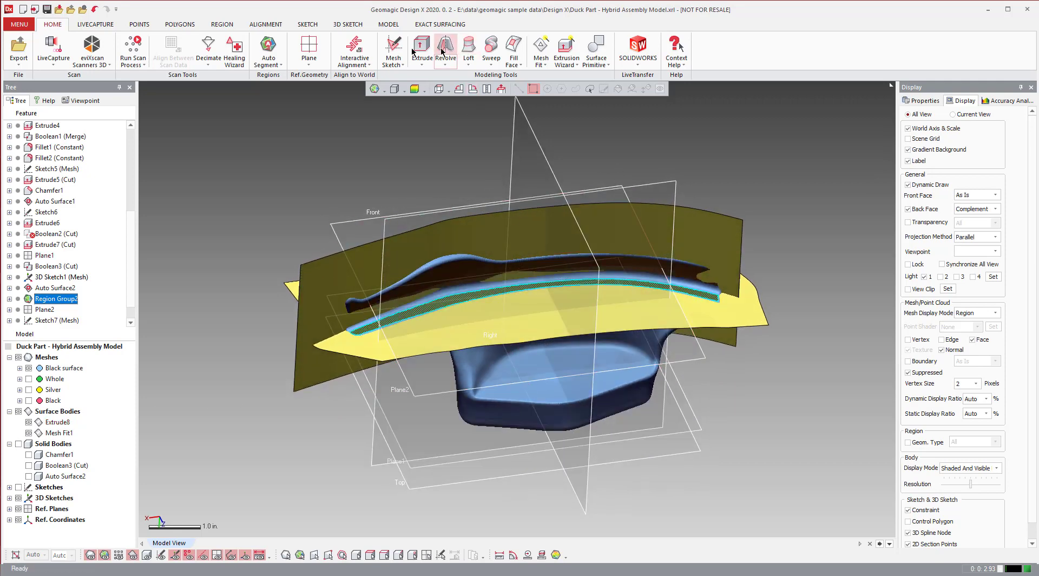
Step: Set up Trim Surface with Extrude8 as tool, Extrude8 and Mesh Fit1 as targets, keeping the first piece
click(387, 25)
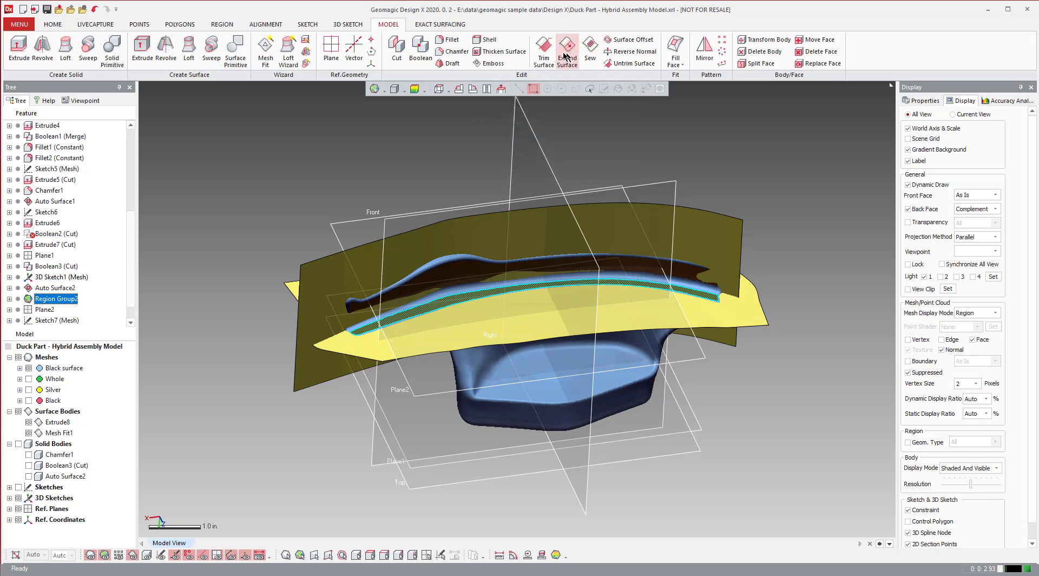
click(543, 51)
click(334, 266)
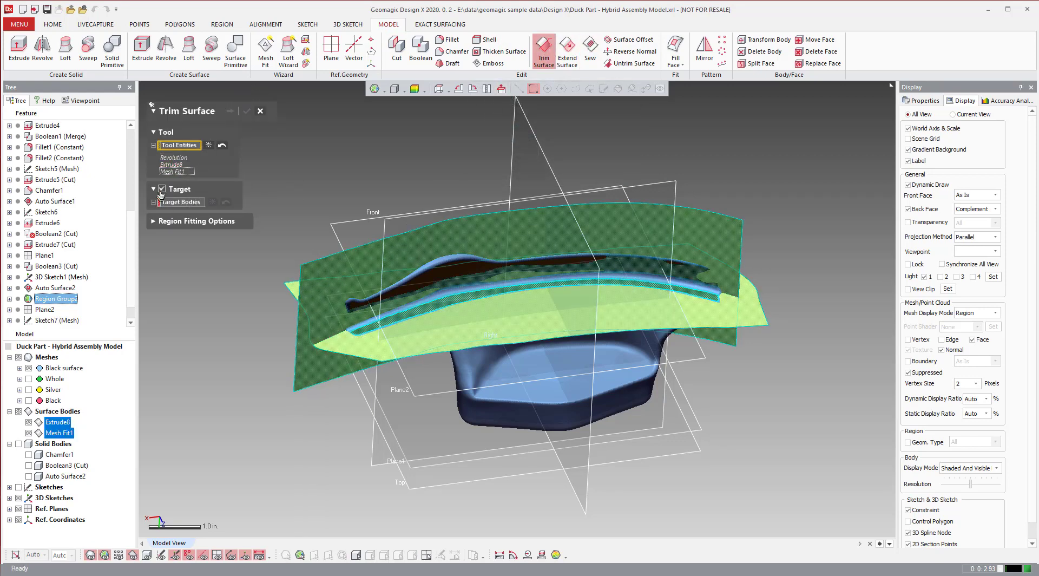
click(209, 145)
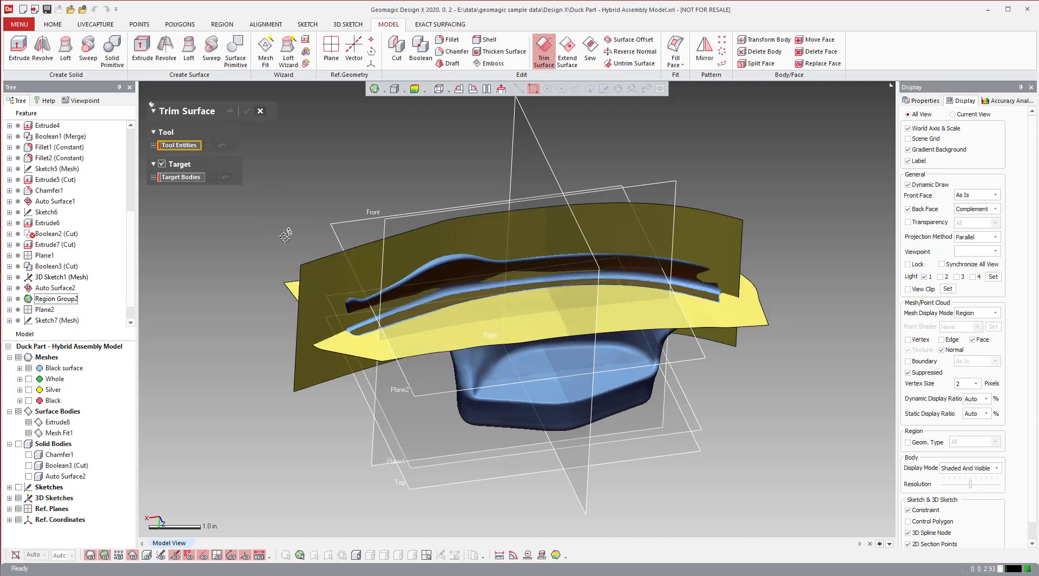
click(162, 185)
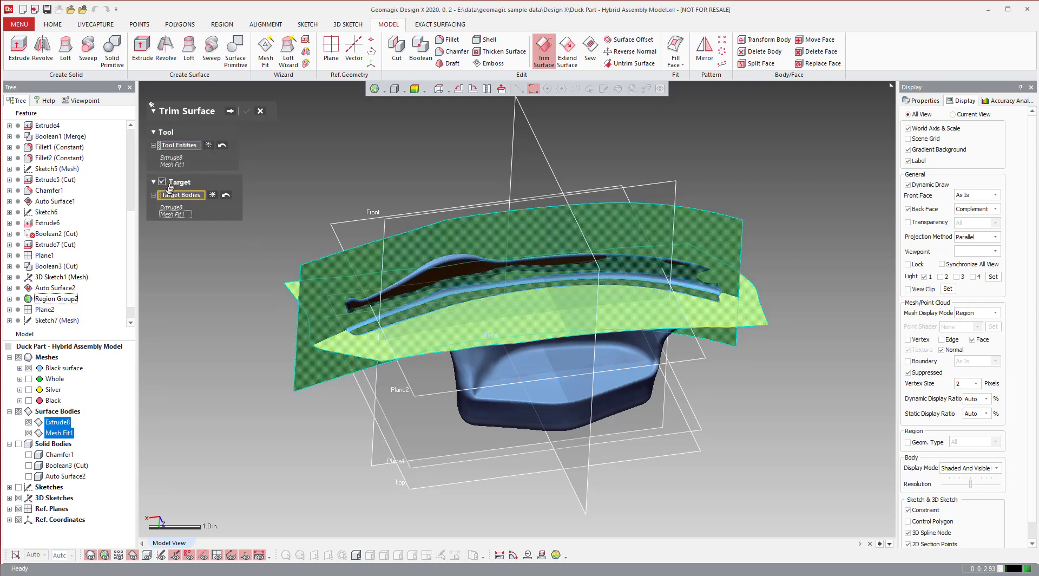
click(229, 110)
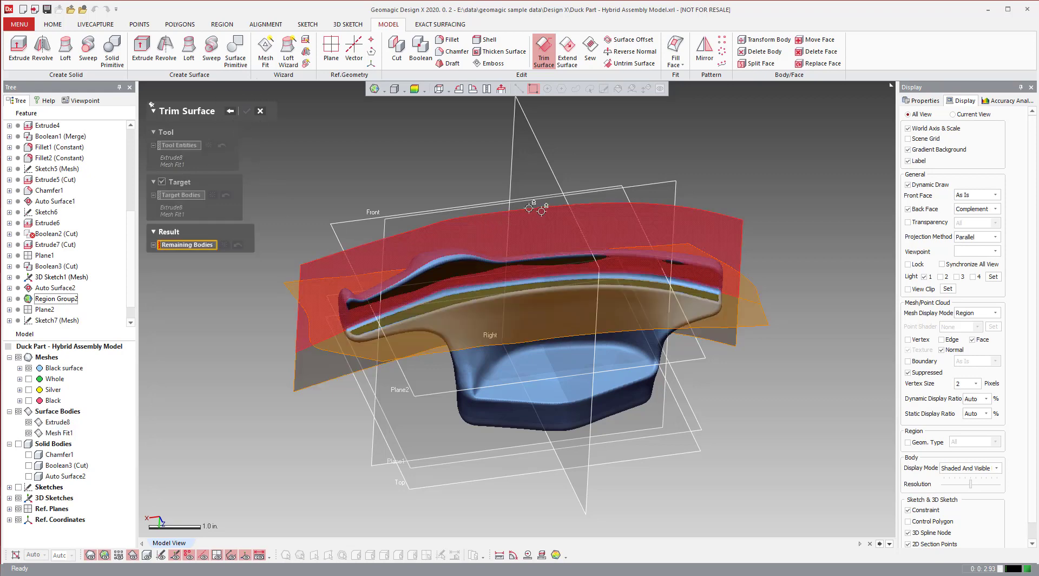
right_drag(525, 206, 388, 345)
click(424, 220)
Step: Keep the second red piece and confirm the trim, creating Trim Surface1
click(388, 345)
click(248, 111)
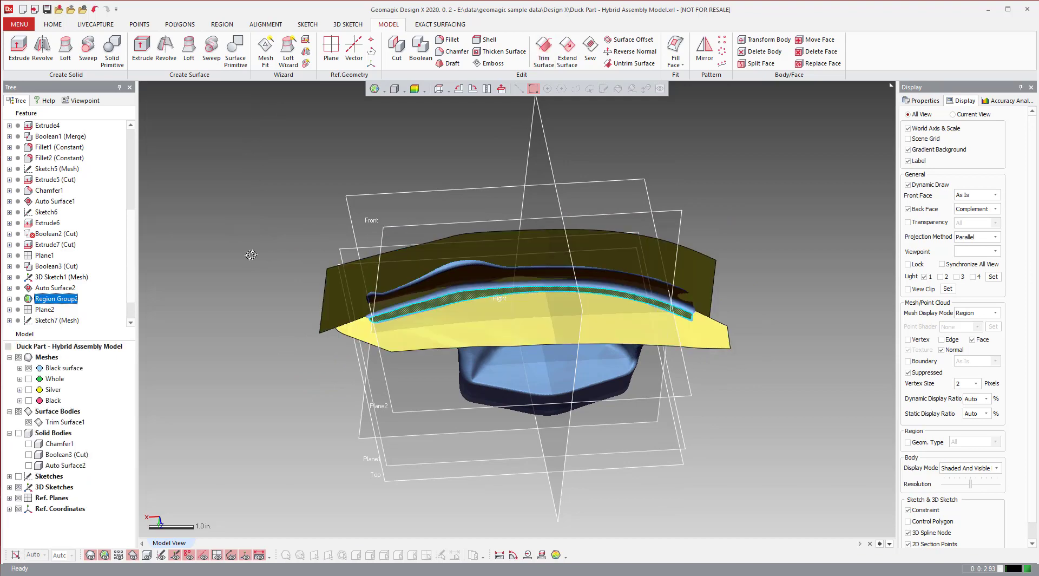
right_drag(509, 271, 454, 287)
scroll(510, 281, up, 5)
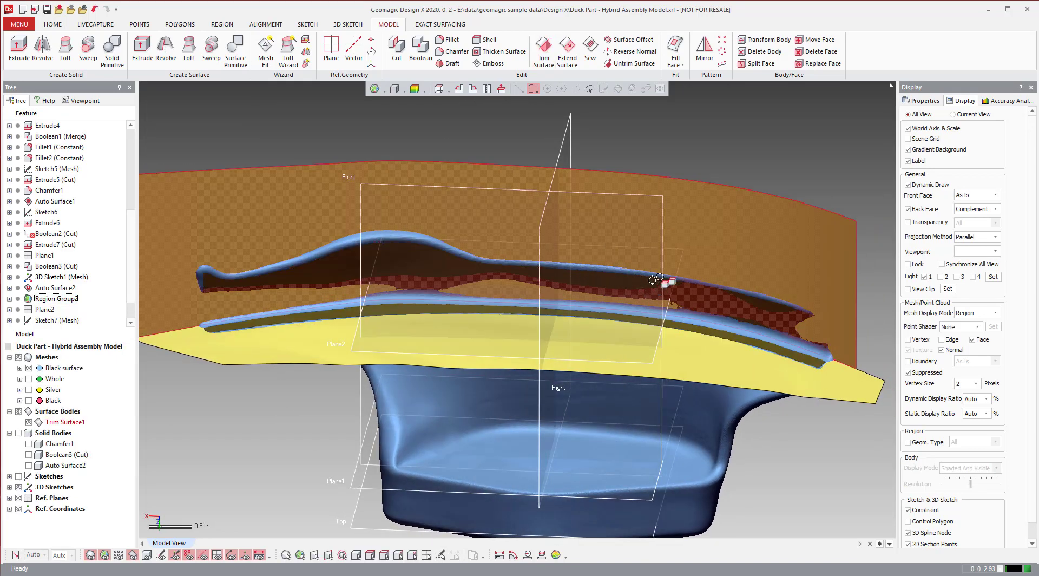
right_drag(592, 280, 536, 292)
Step: Hide the meshes and solid bodies so only Trim Surface1 stays visible
click(19, 358)
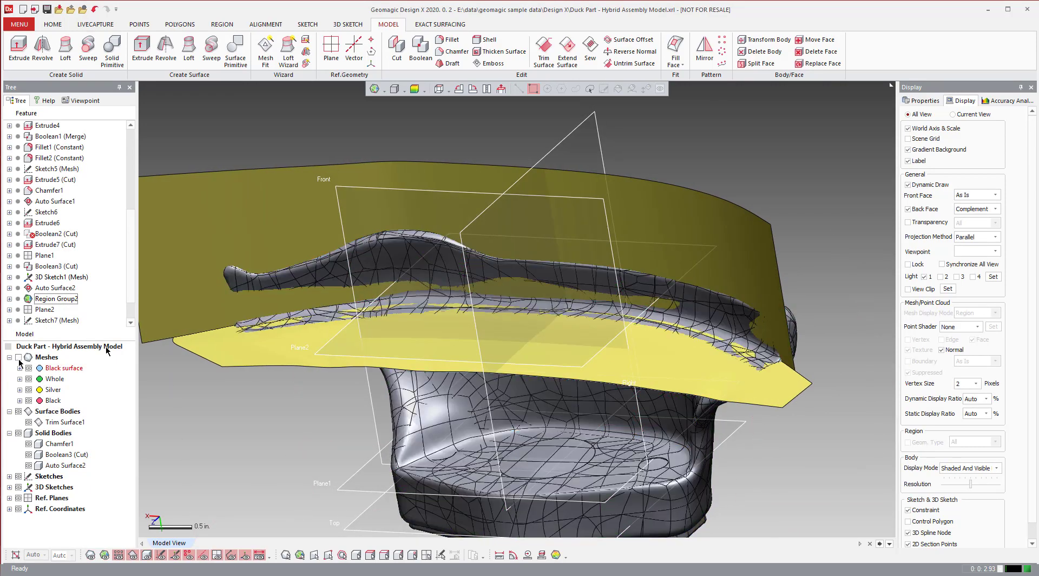
click(19, 433)
right_drag(541, 411, 464, 281)
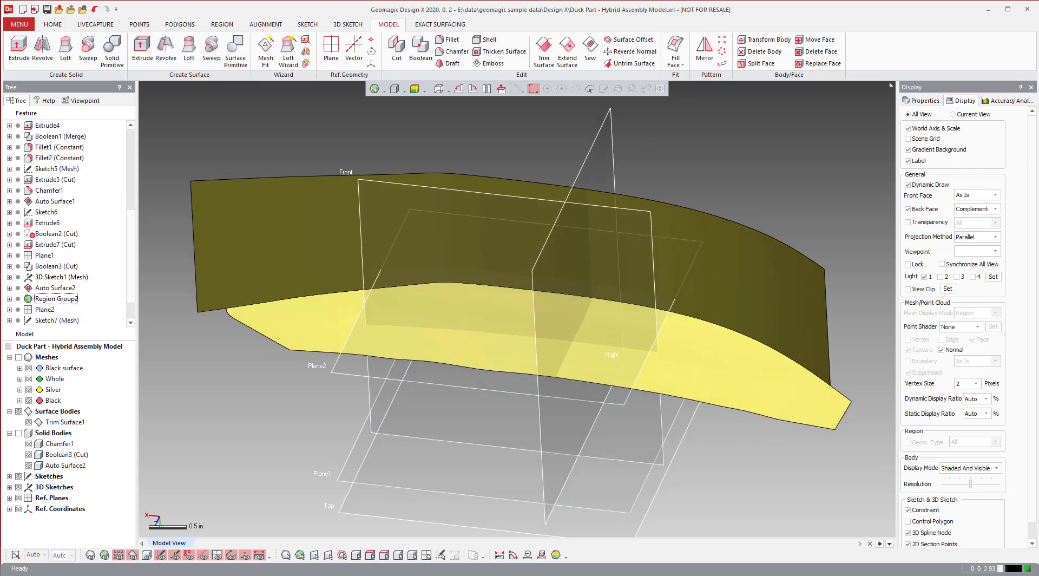
Step: Hide Trim Surface1 and show the duck mesh again
right_drag(506, 270, 513, 265)
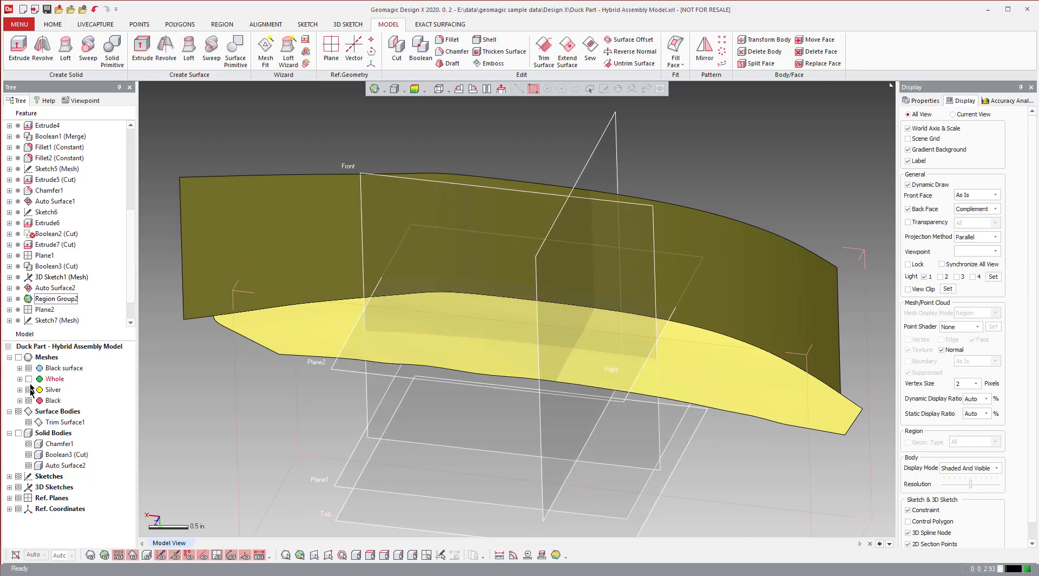
click(29, 421)
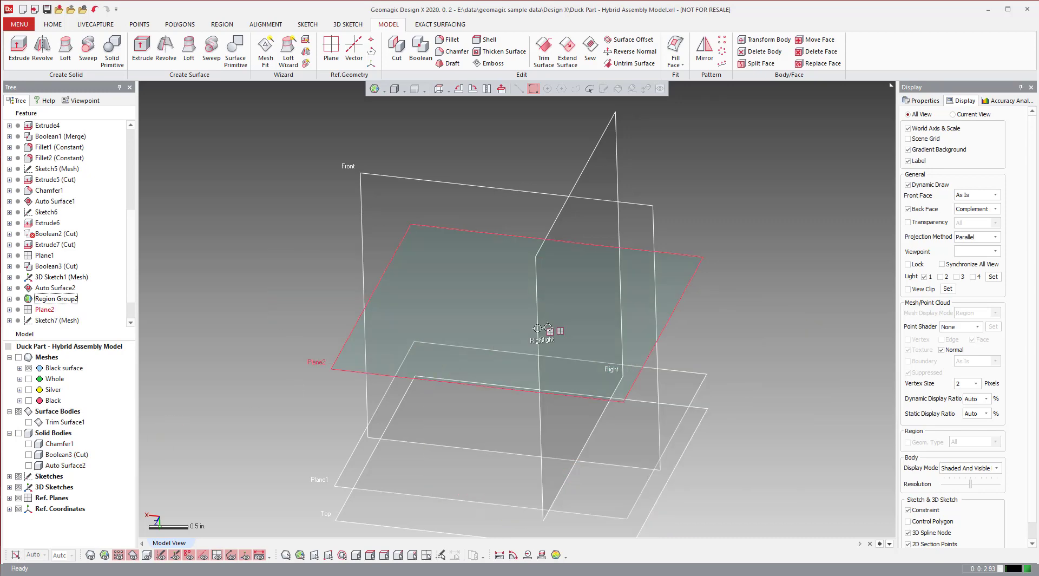
click(17, 357)
Step: Zoom in on the duck's head and bring up the right-click menu for a 3D Mesh Sketch
right_drag(503, 284, 584, 425)
right_drag(591, 342, 478, 235)
scroll(555, 238, up, 5)
scroll(437, 239, up, 2)
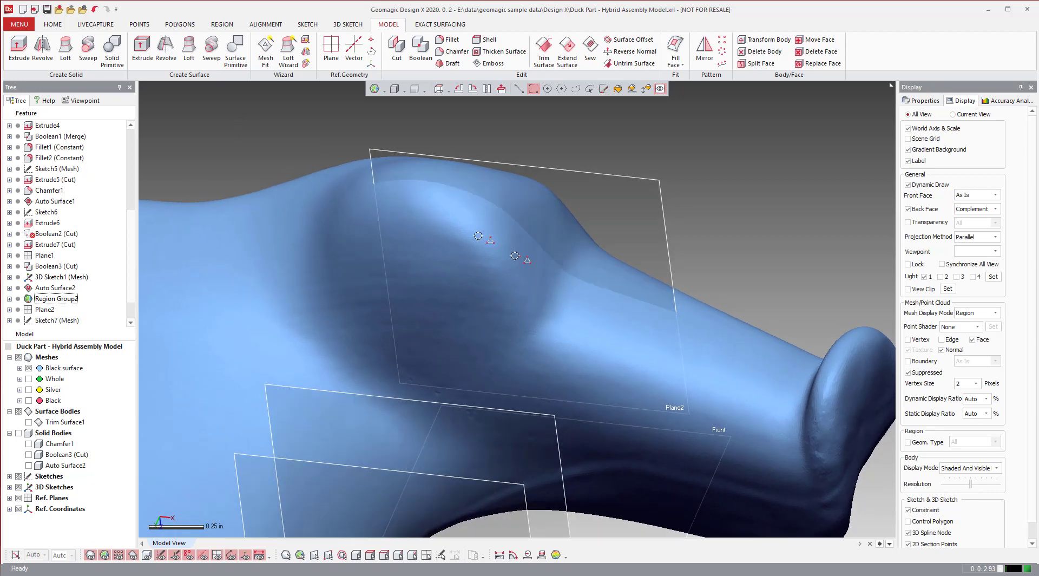
right_click(296, 137)
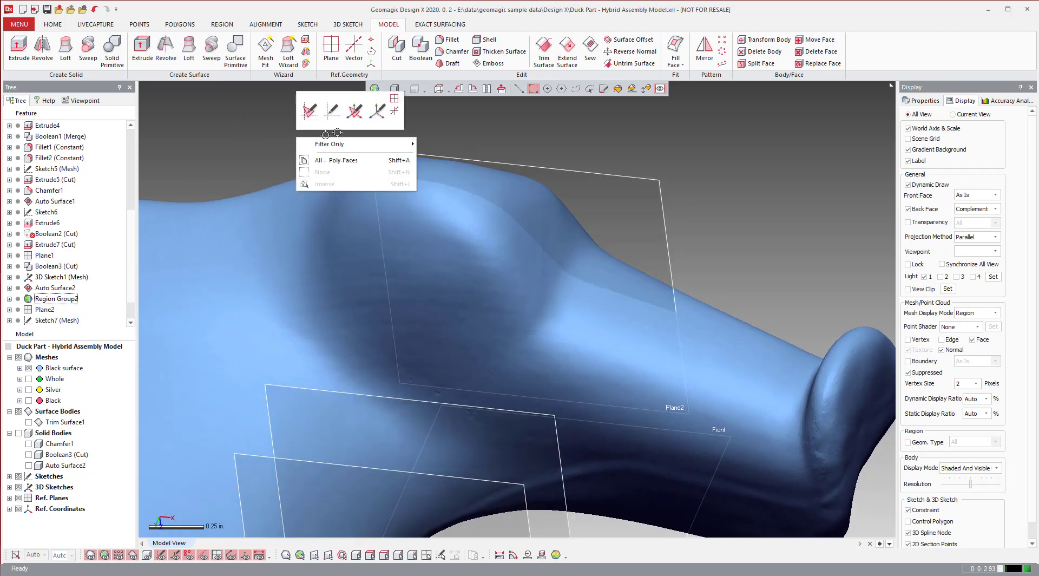
Step: In a 3D Mesh Sketch, draw a spline on the mesh from the head down along the neck
click(355, 123)
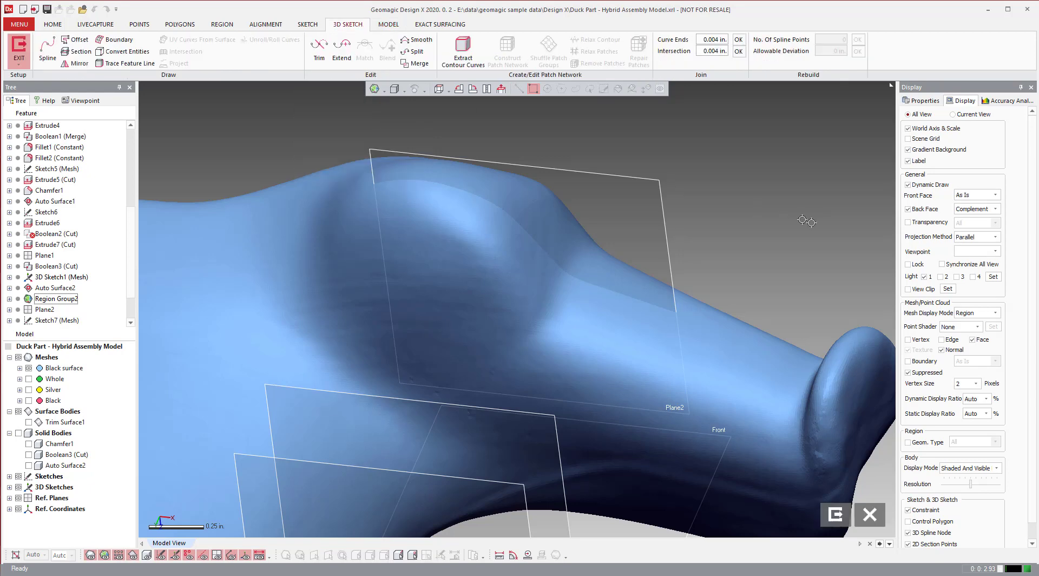
click(48, 51)
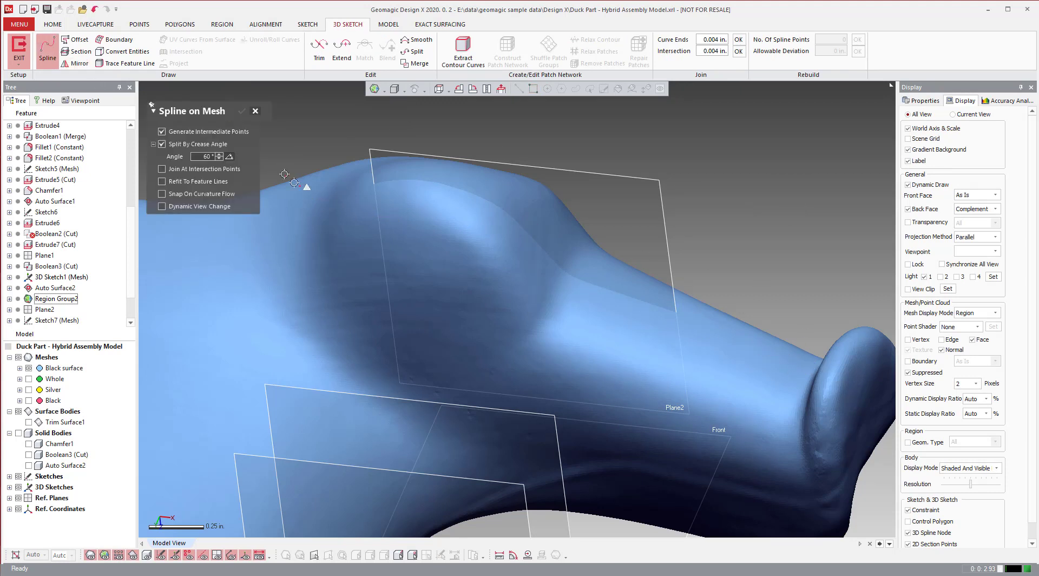
click(790, 359)
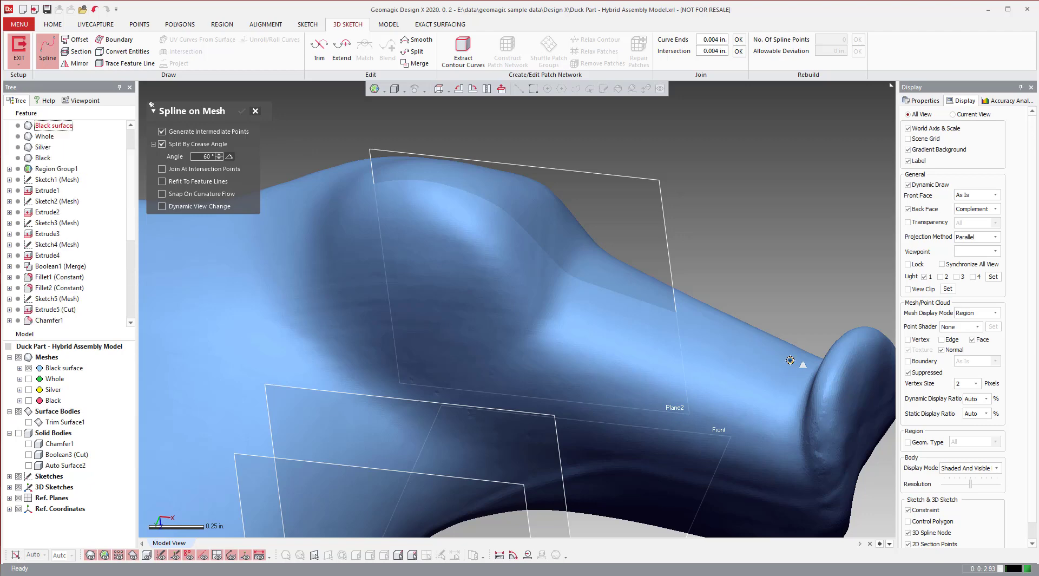
click(770, 392)
click(765, 455)
right_drag(765, 455, 757, 426)
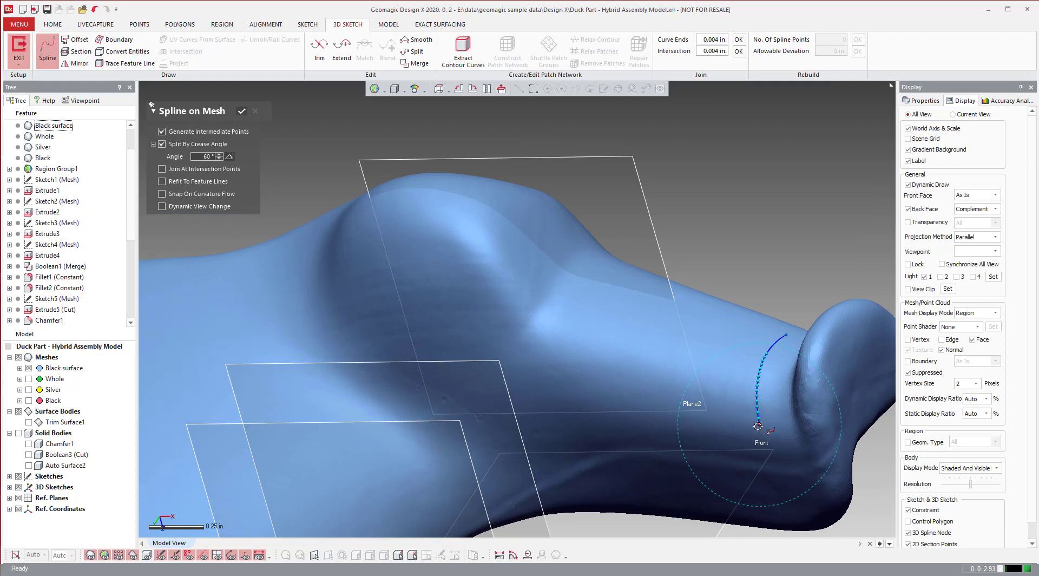
click(674, 396)
click(552, 351)
double_click(421, 239)
Step: Draw a short second spline continuing from the first spline's endpoint
right_drag(456, 203, 417, 281)
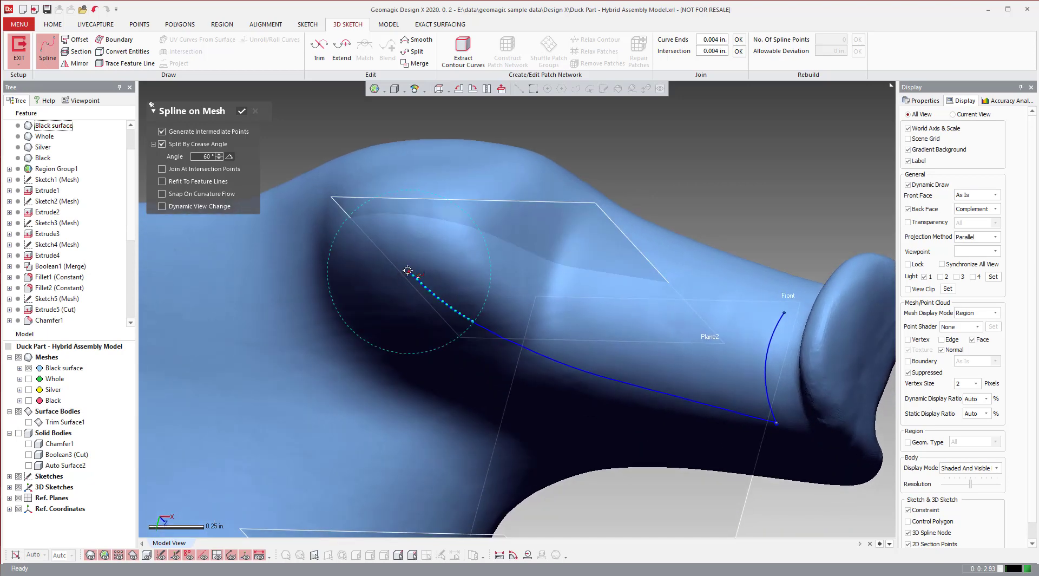
click(409, 271)
click(422, 212)
double_click(467, 162)
Step: Draw a third spline along the neck top, snapped to the existing endpoint, closing the loop
click(466, 163)
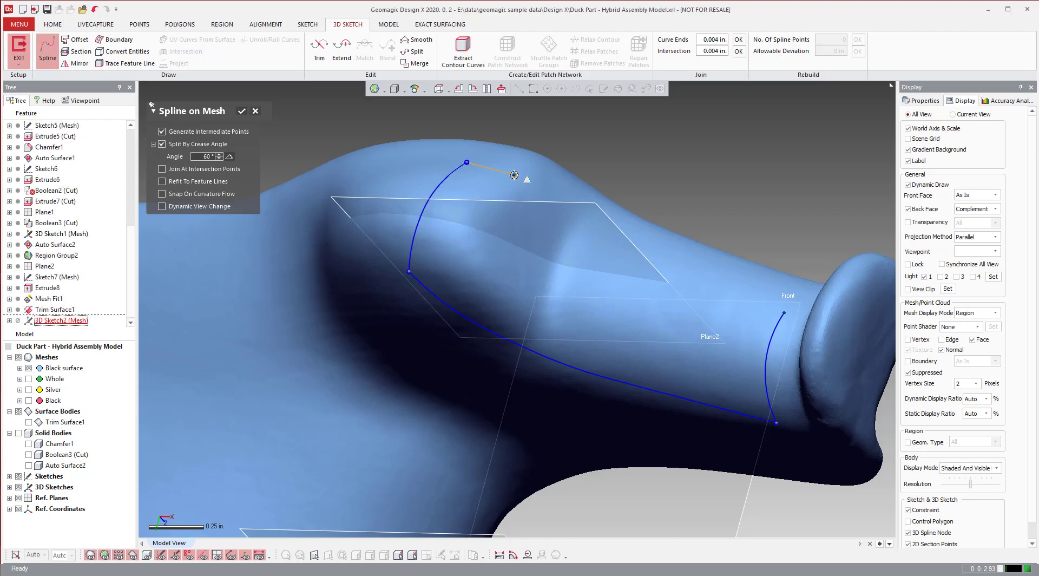
click(519, 175)
click(573, 202)
click(639, 238)
click(732, 286)
click(785, 313)
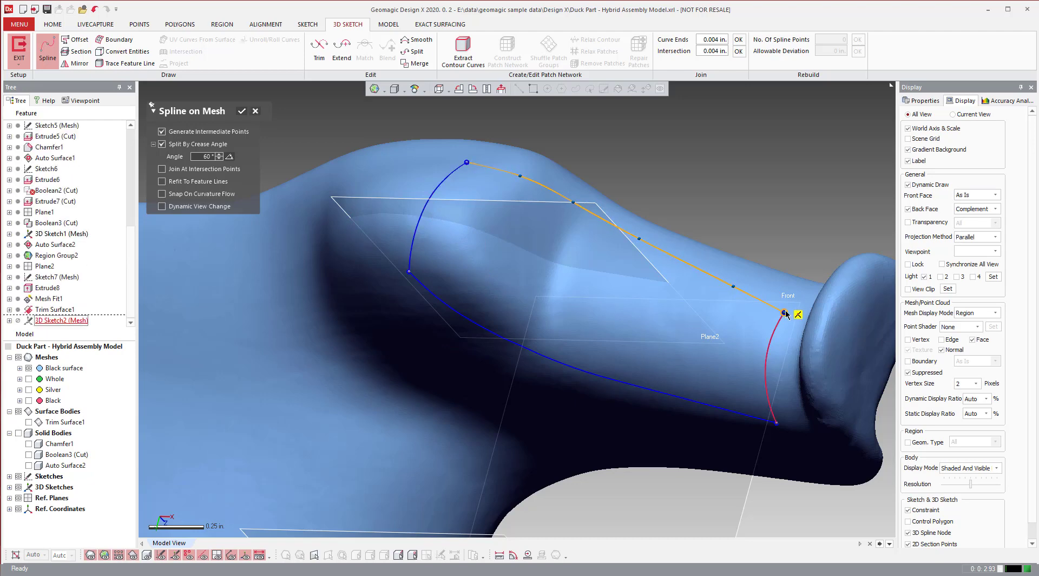
right_drag(622, 327, 277, 126)
click(242, 112)
right_drag(576, 271, 594, 414)
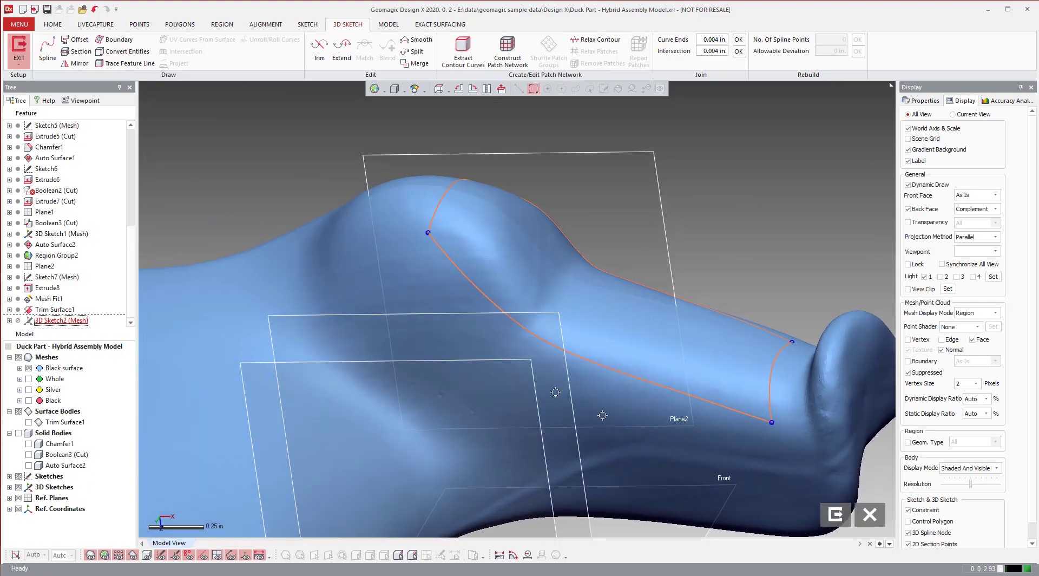
right_drag(682, 390, 565, 339)
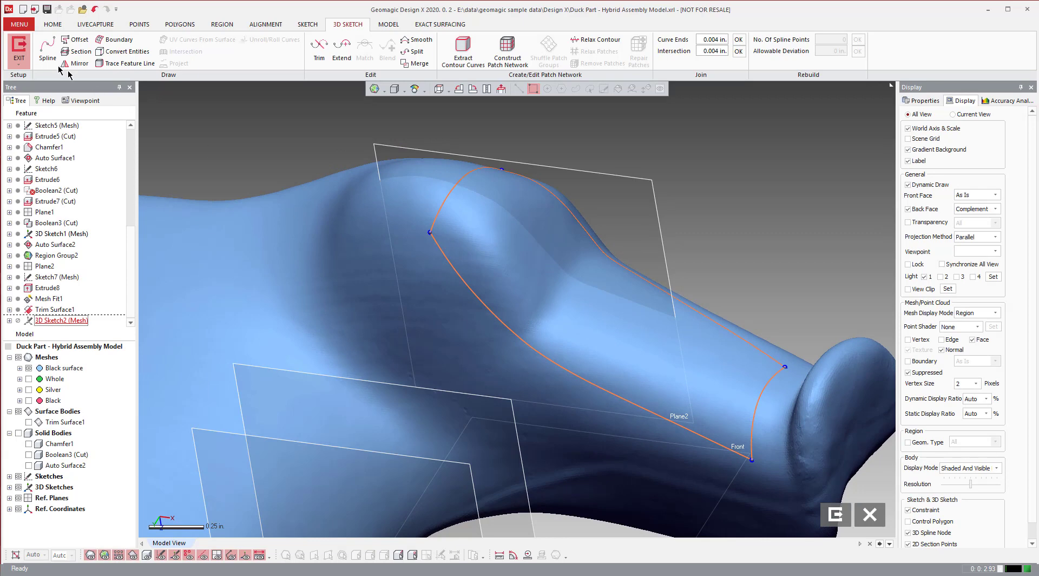
Step: Create Boundary Fit1 from the spline loop with Legacy Boundary Fit, keeping 15×15 control points
click(19, 52)
click(19, 24)
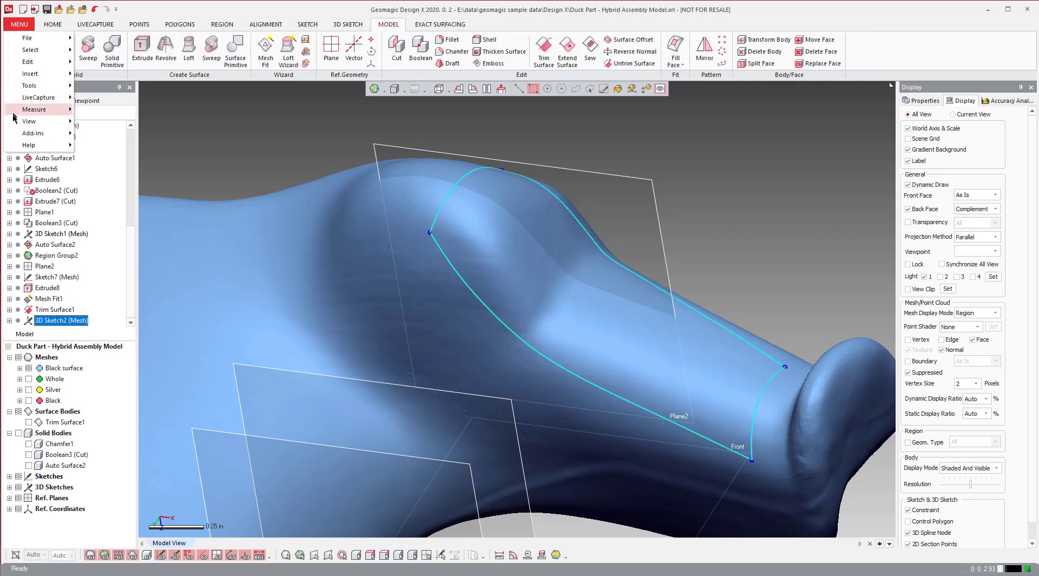
mouse_move(24, 134)
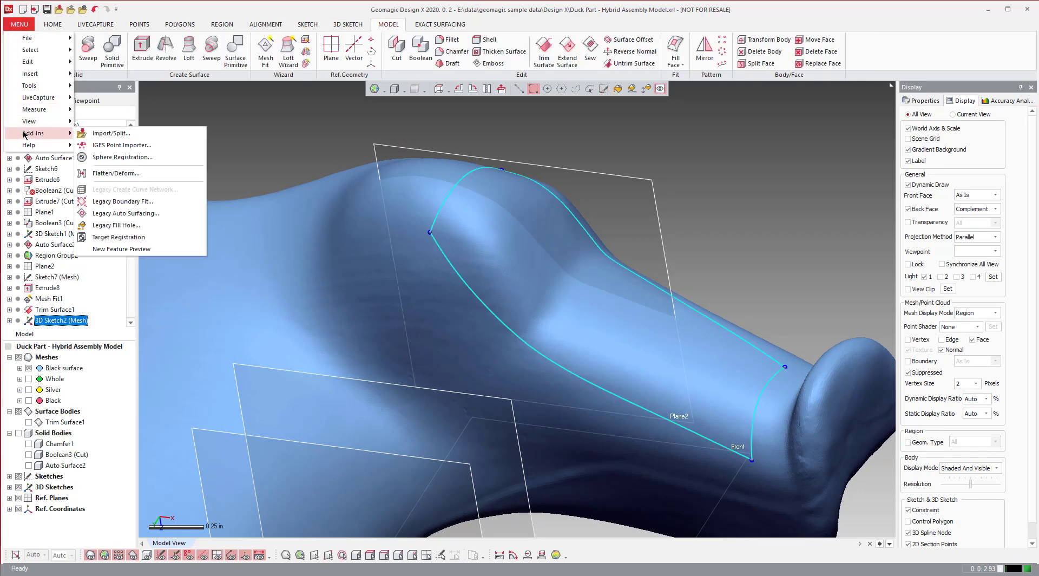
click(133, 201)
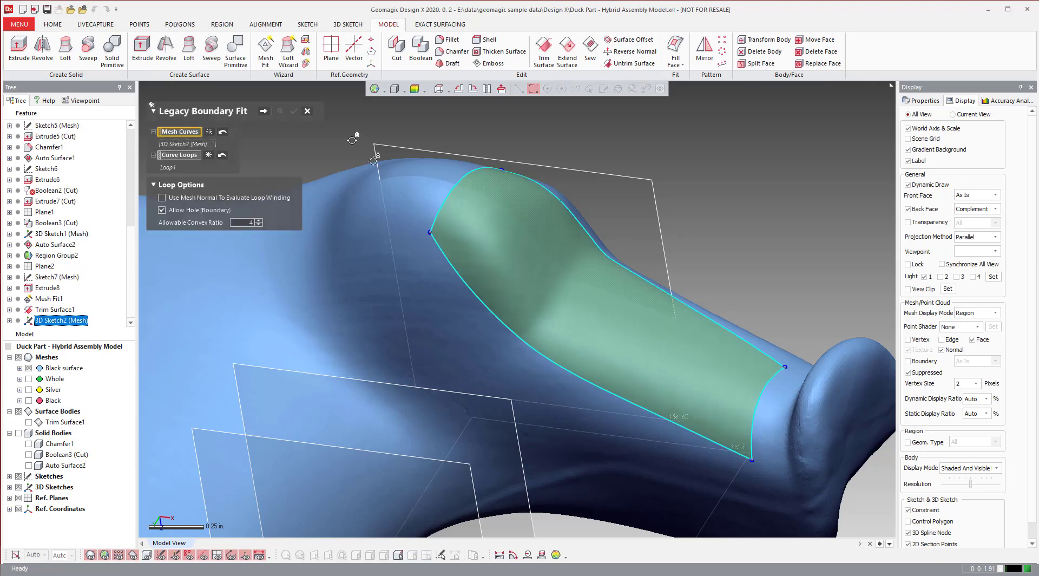
click(264, 112)
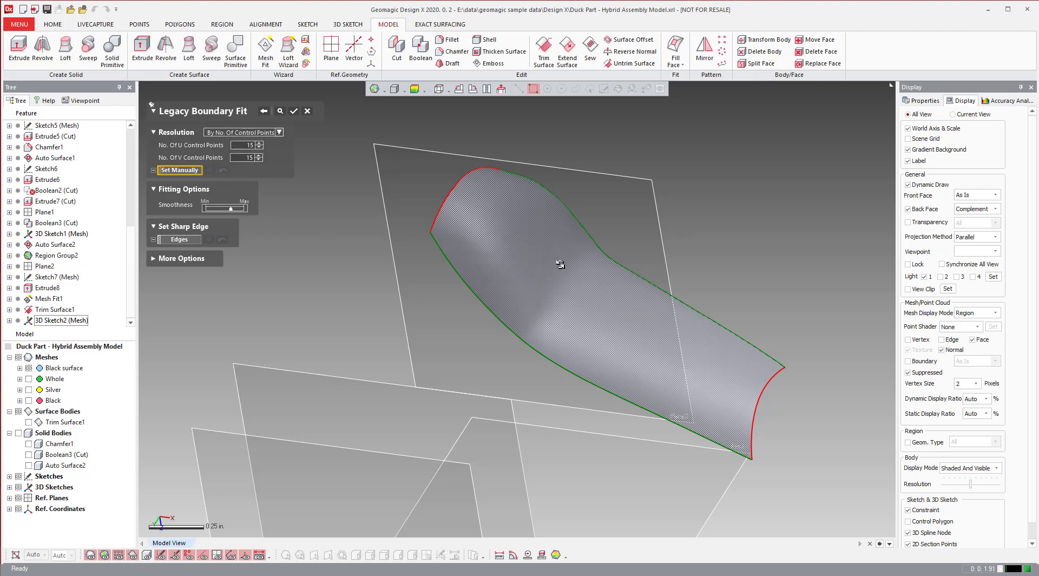
right_drag(558, 269, 554, 286)
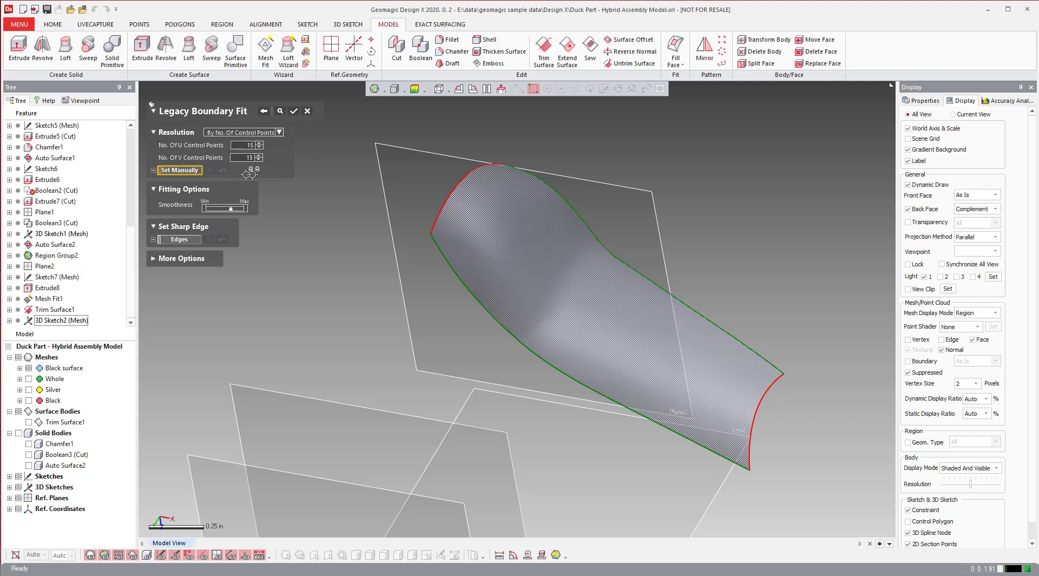
click(293, 111)
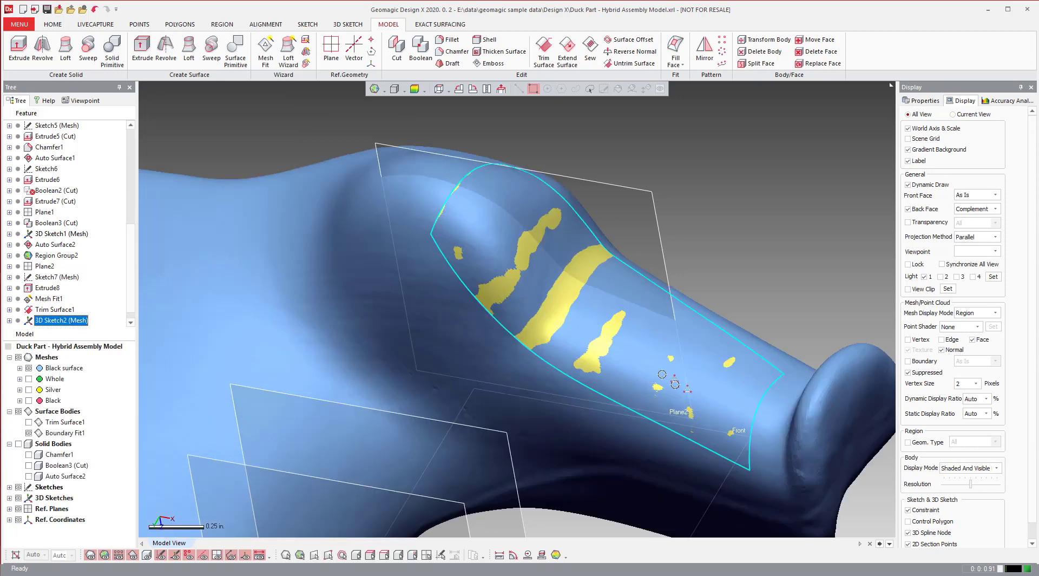
right_drag(476, 283, 449, 346)
click(28, 368)
right_drag(520, 260, 496, 233)
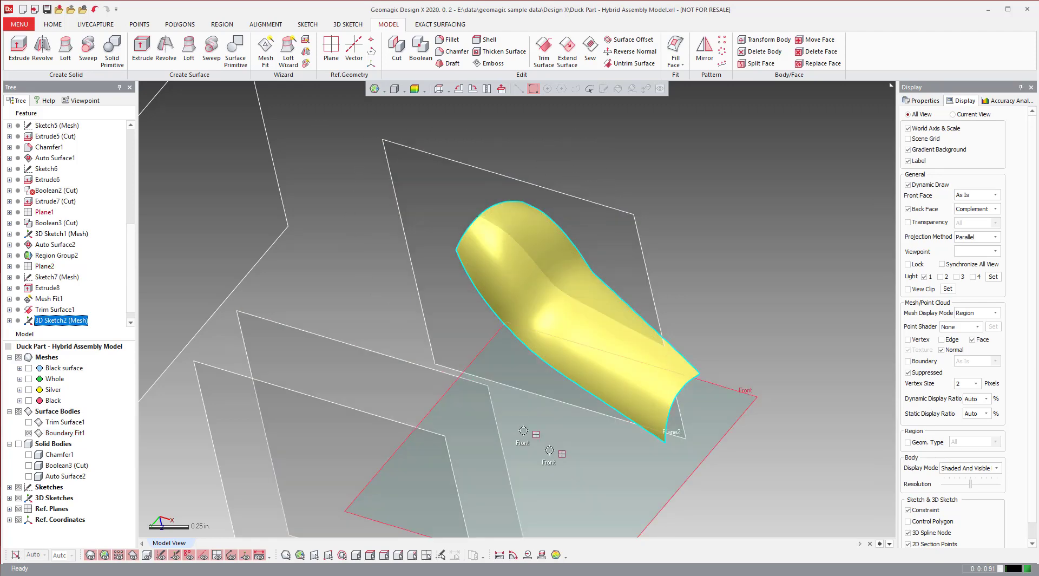
right_drag(655, 242, 506, 262)
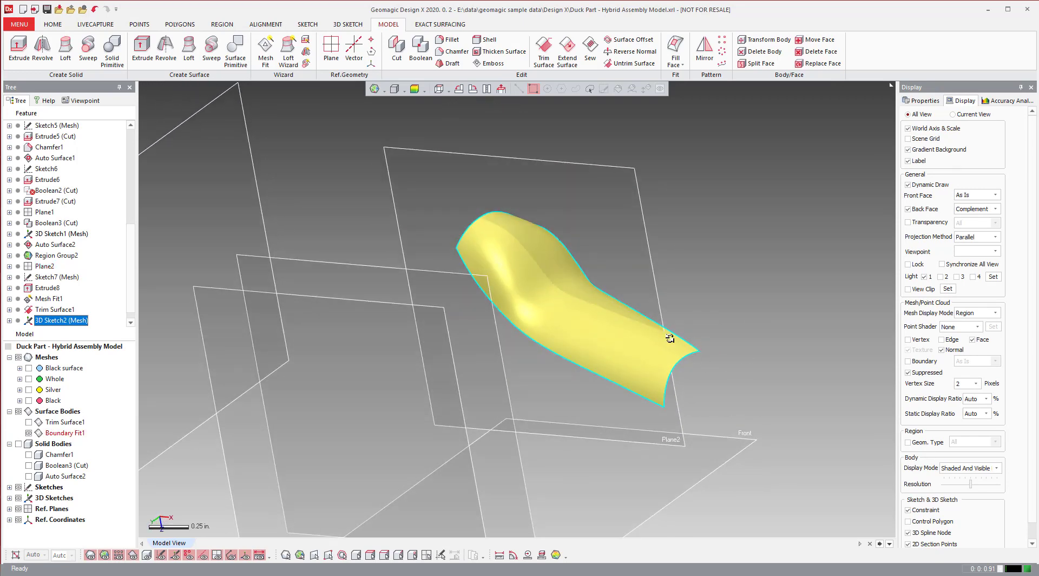
right_drag(669, 338, 593, 267)
right_drag(689, 274, 581, 313)
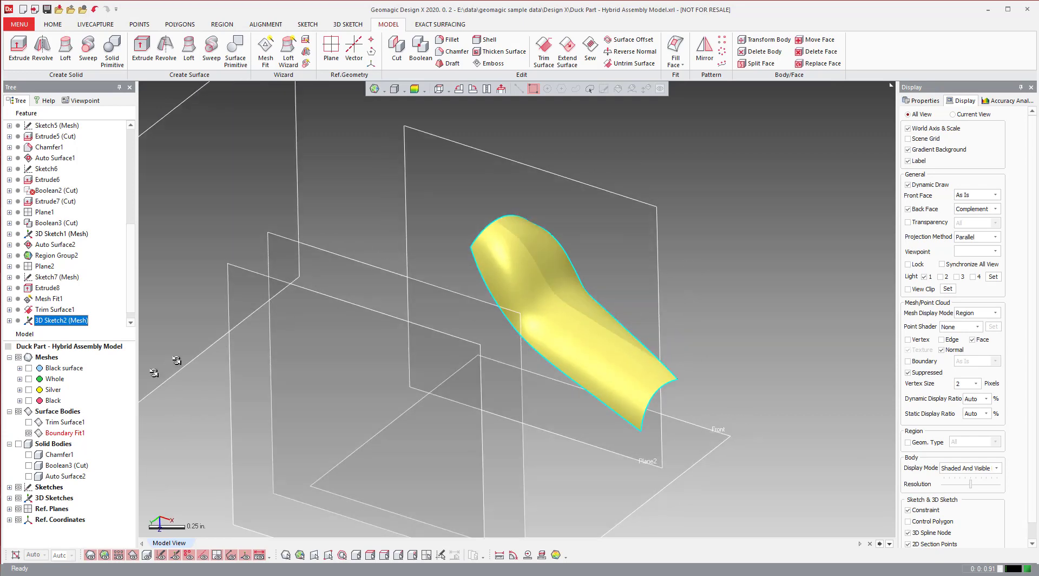
click(28, 368)
right_drag(214, 357, 156, 269)
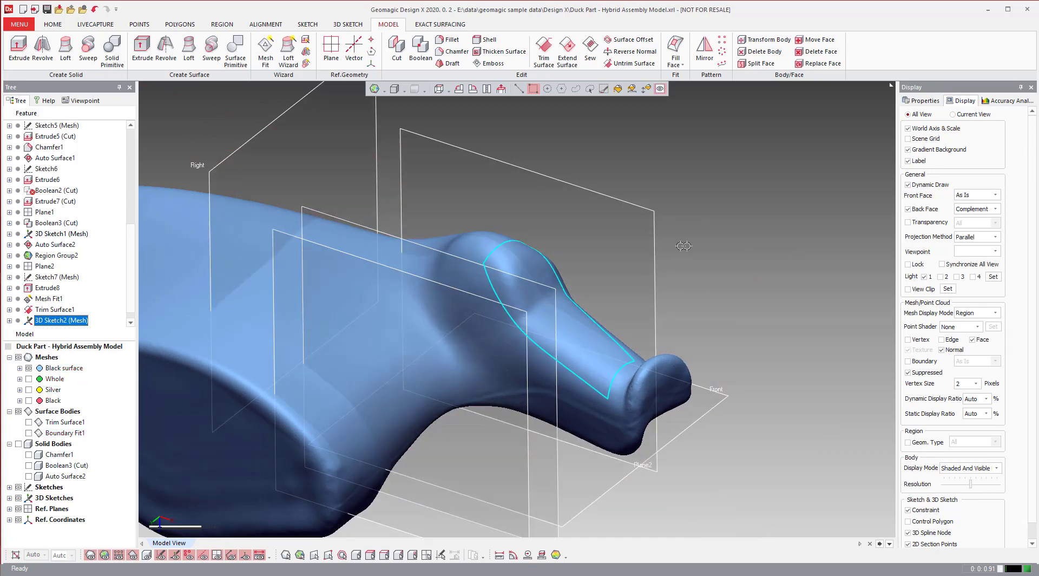
Step: In Exact Surfacing, shade the duck mesh in Flat Face mode and orbit to frame the whole part
click(720, 259)
click(433, 25)
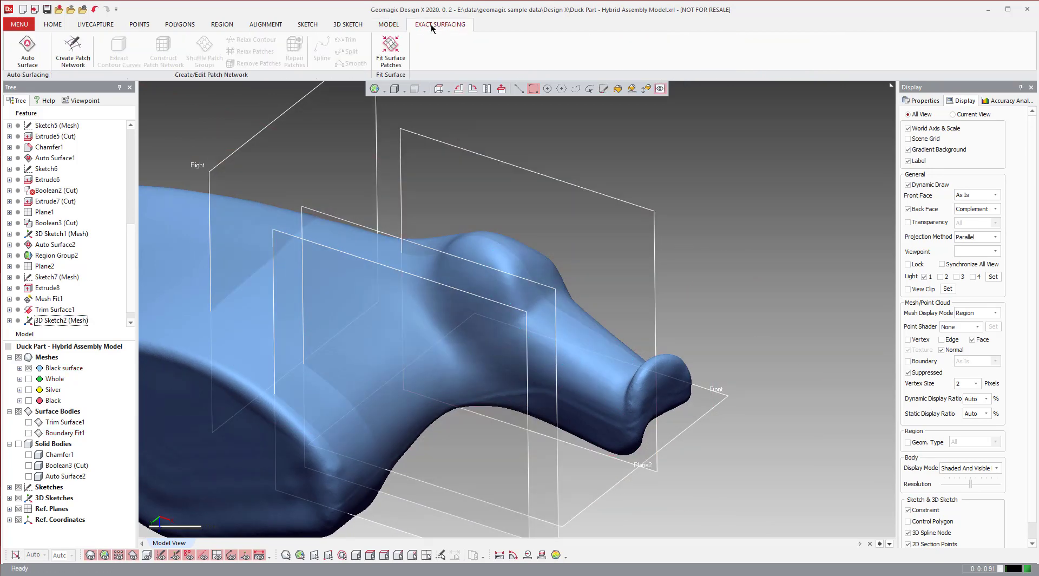
right_drag(340, 193, 278, 88)
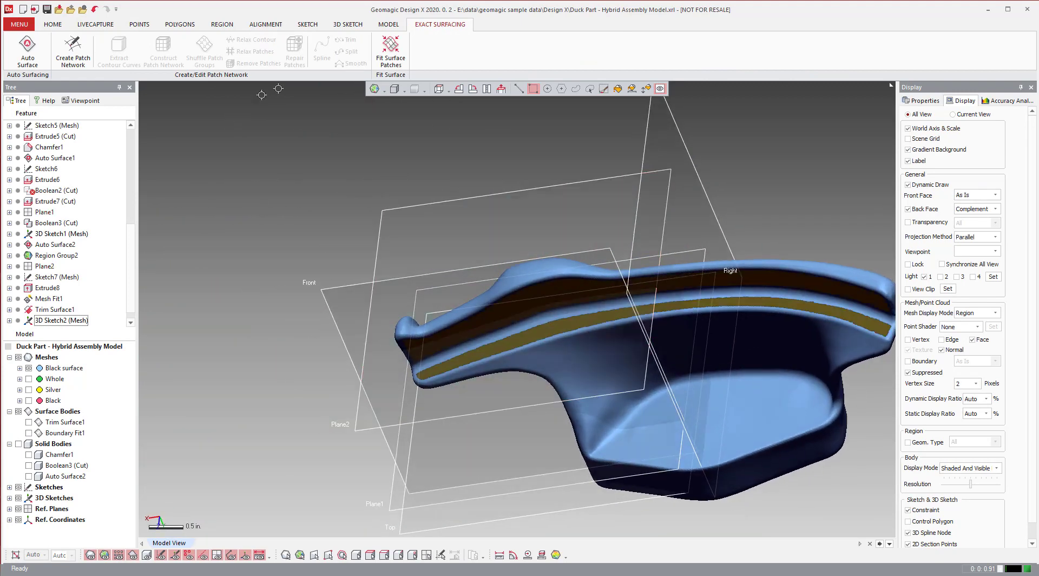
click(383, 90)
click(375, 135)
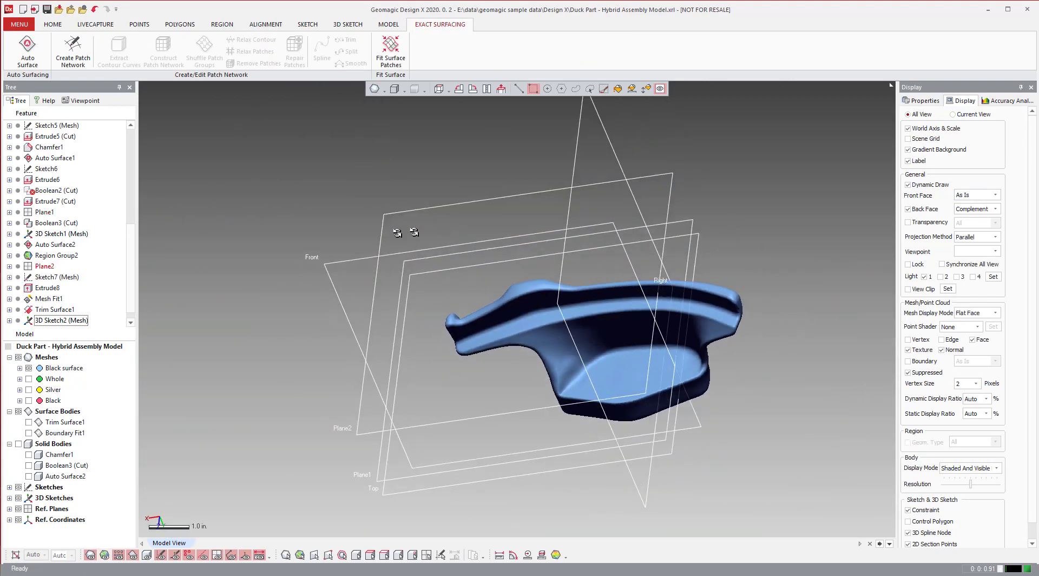
right_drag(399, 232, 681, 395)
scroll(540, 287, up, 3)
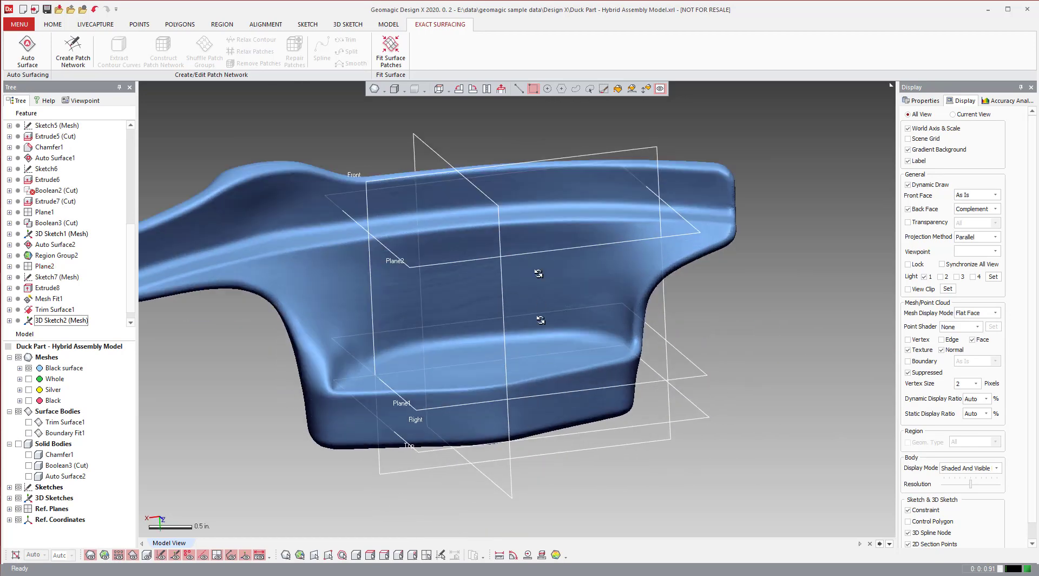
right_drag(540, 288, 460, 392)
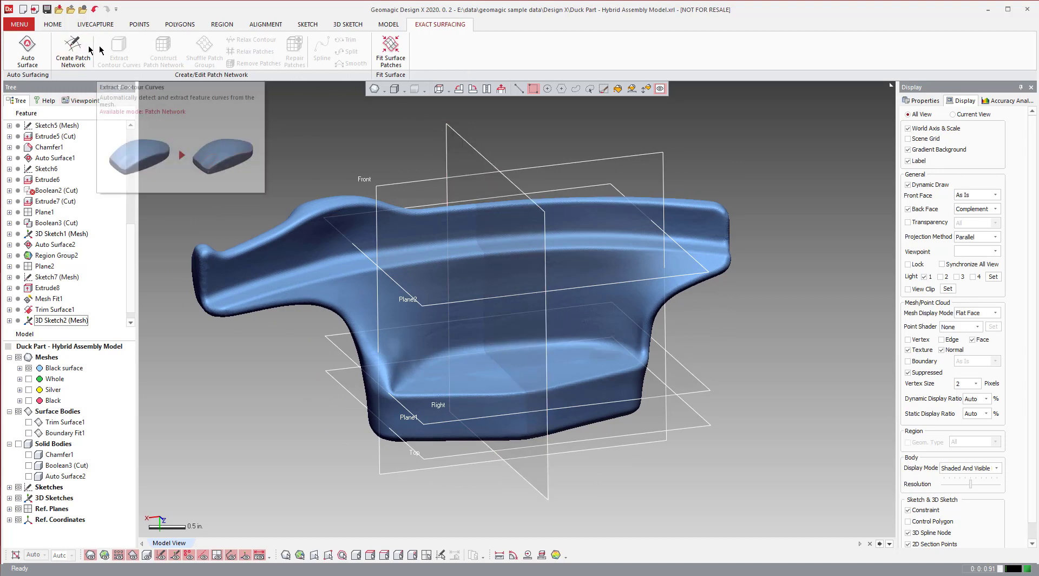
Step: Detect and extract contour curves over the duck mesh, painting an extra vertical contour stroke
click(68, 57)
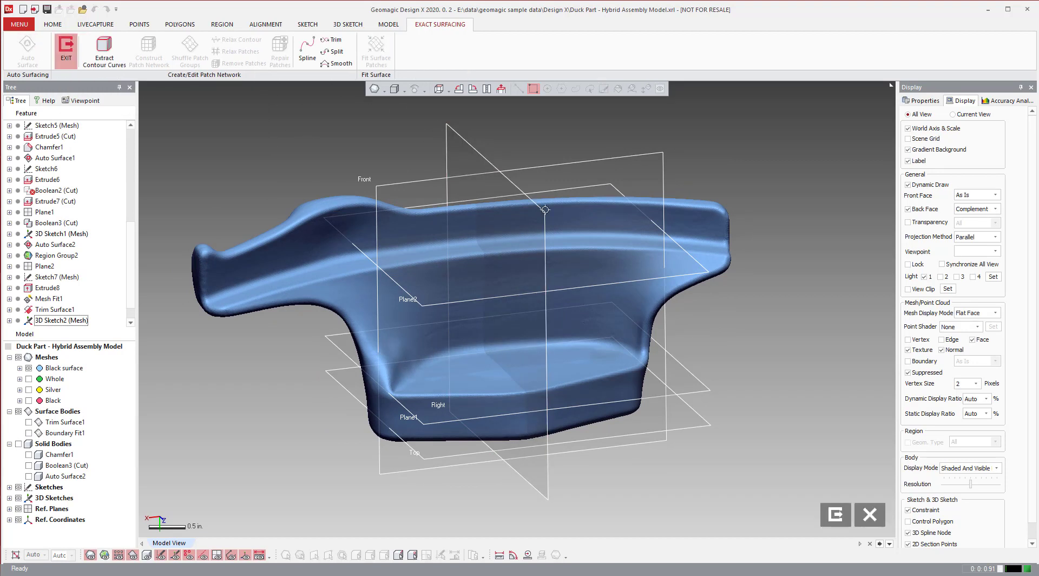
right_drag(647, 268, 429, 272)
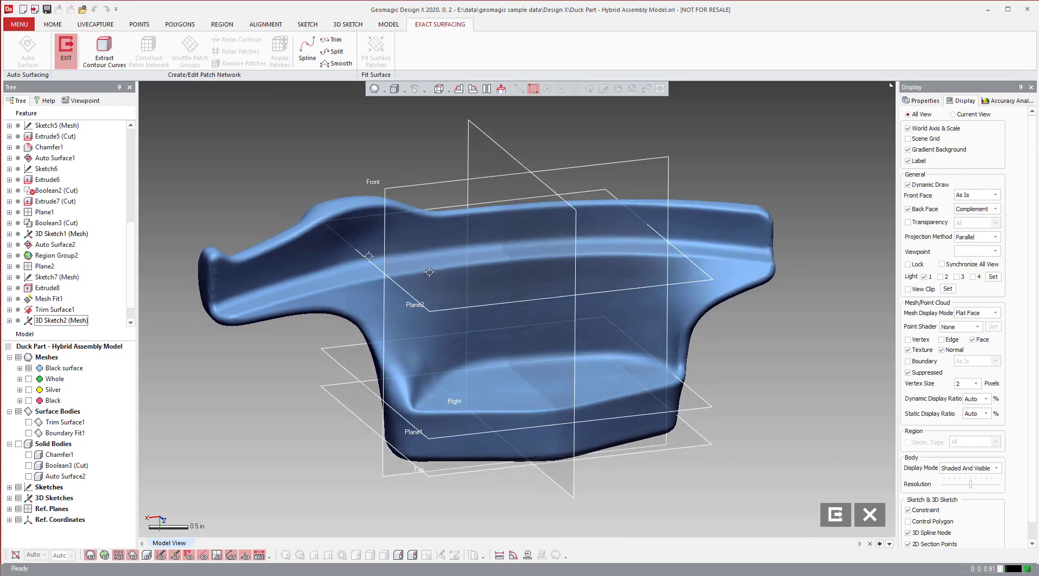
click(107, 56)
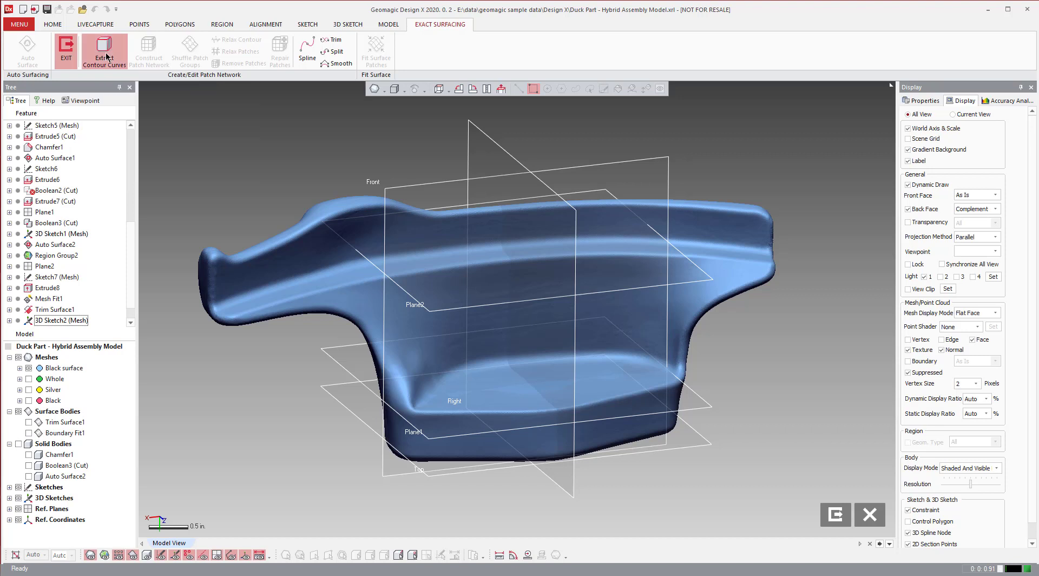
click(276, 112)
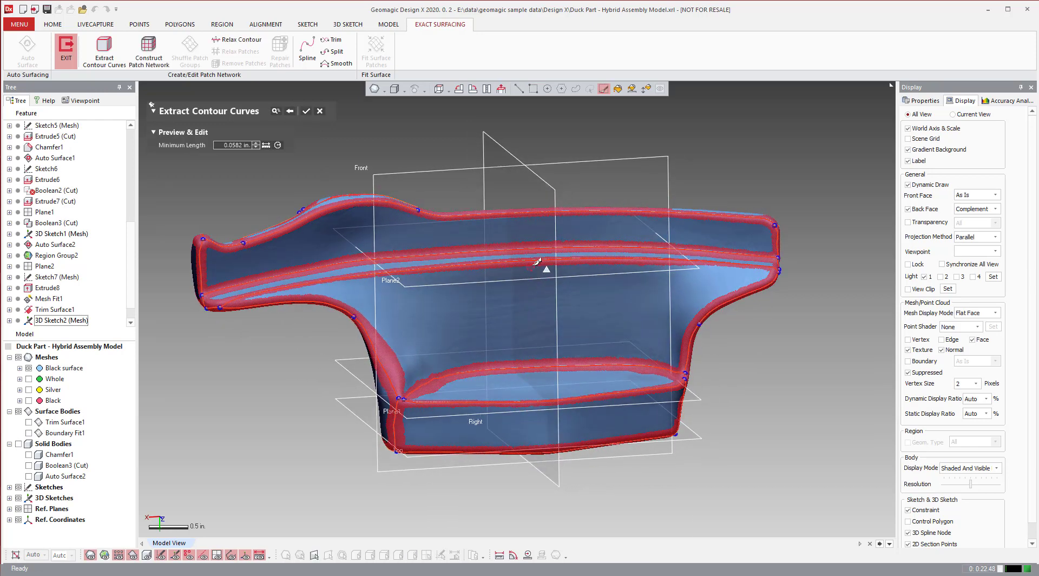
drag(534, 265, 544, 360)
click(306, 110)
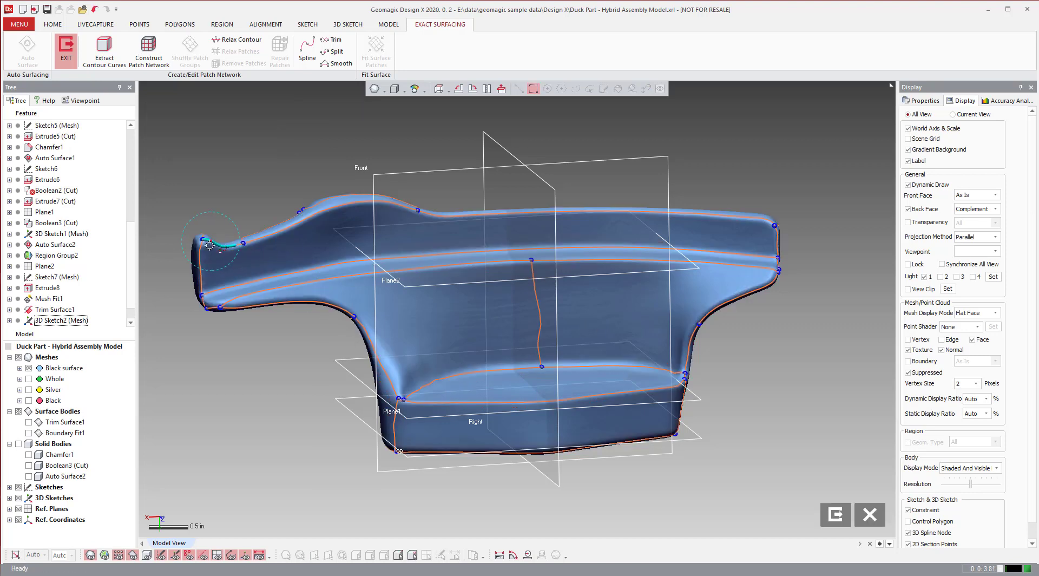
right_drag(483, 276, 262, 150)
Step: Construct a patch network of grid curves and nodes over the Black surface mesh
click(153, 54)
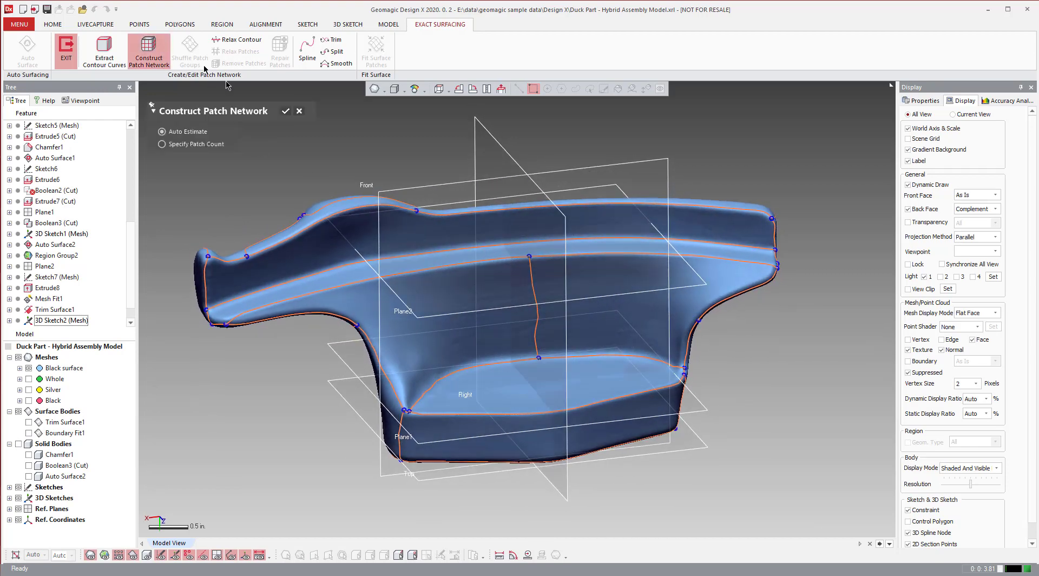
click(285, 111)
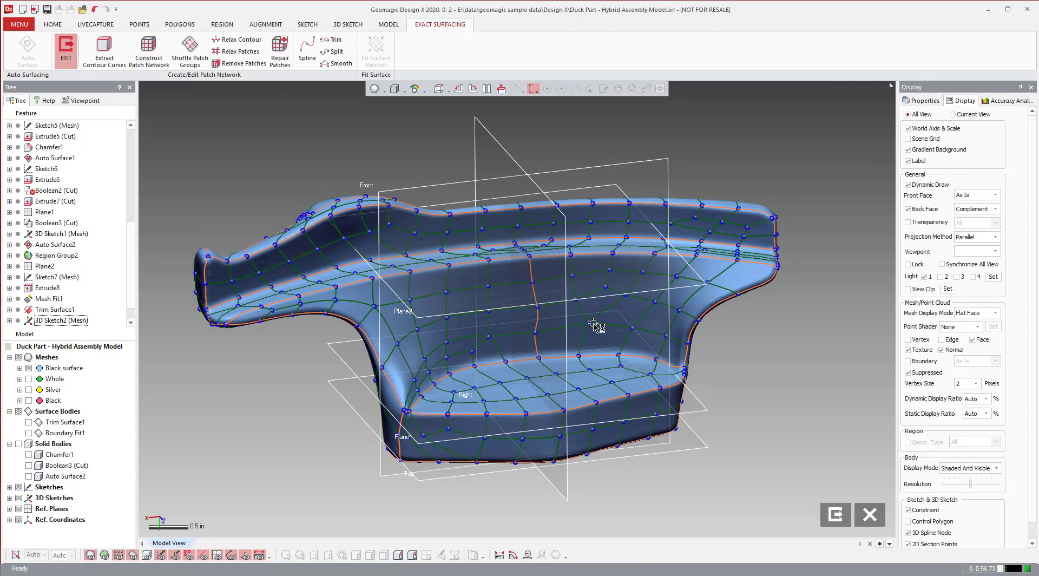
Step: Exit patch network editing, discarding the changes, and rotate the duck mesh slightly
click(870, 518)
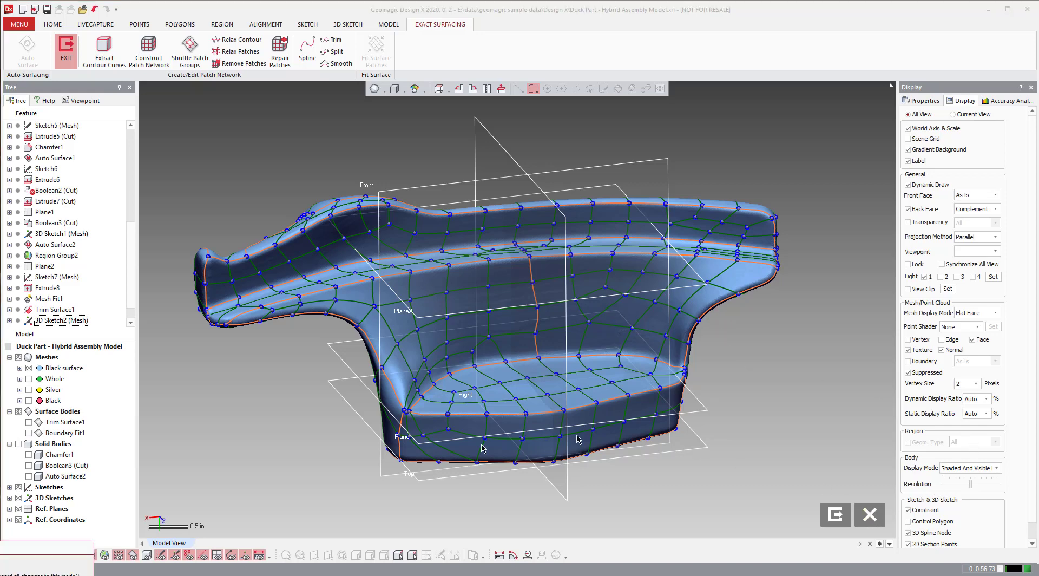
key(Return)
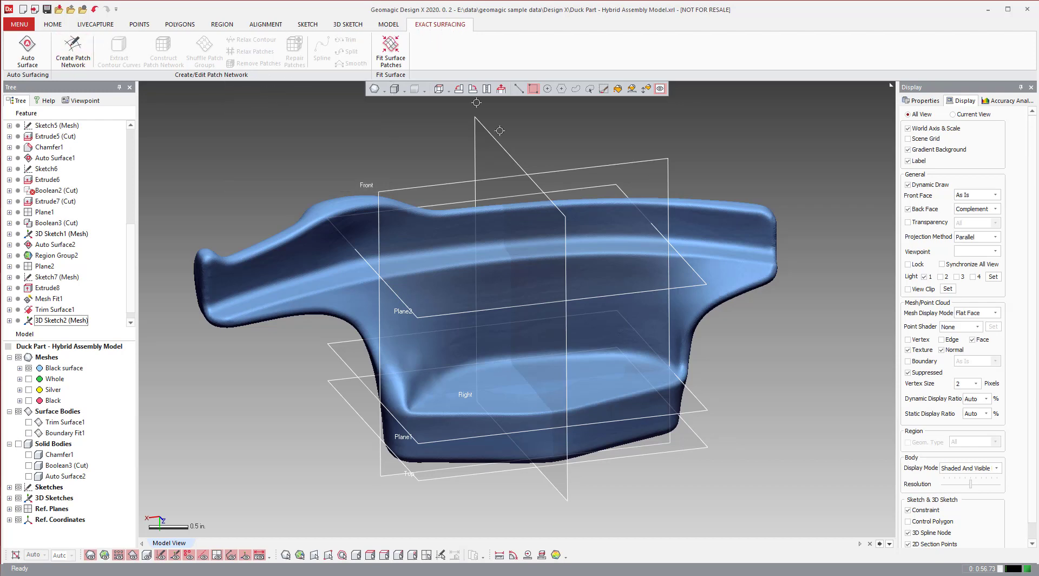
right_drag(516, 154, 512, 250)
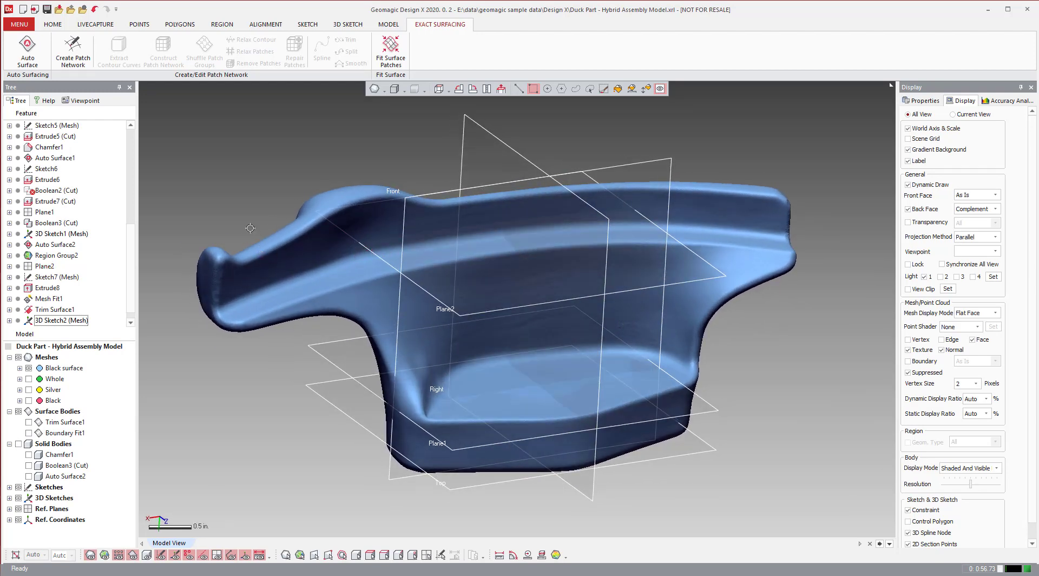
Step: Start Auto Surface on the Black surface mesh with Mechanical, Auto Estimate and Adaptive fitting
click(26, 61)
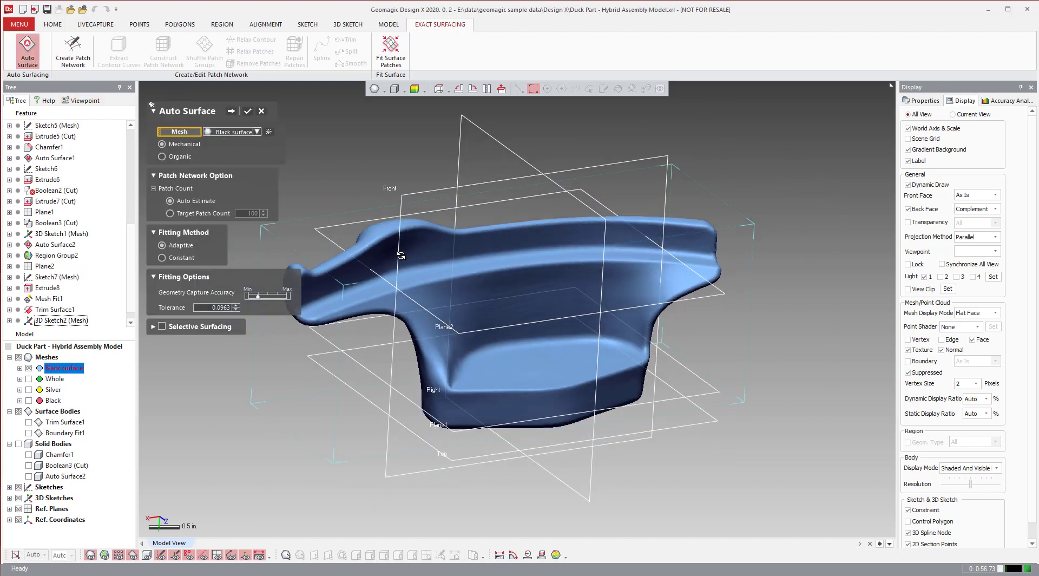
right_drag(403, 256, 354, 265)
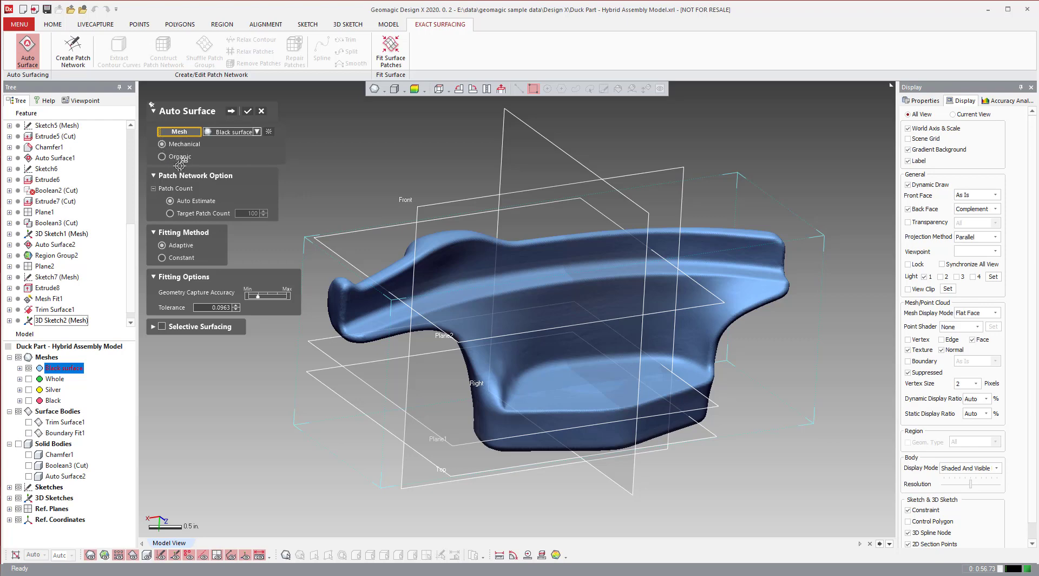
right_drag(625, 290, 563, 265)
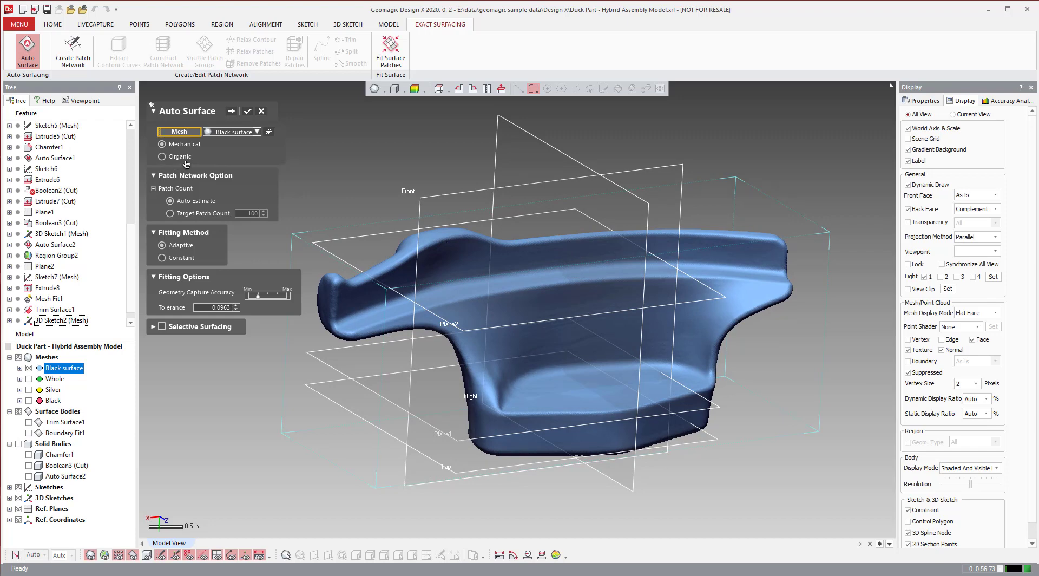
Step: Run the Auto Surface computation to create the Auto Surface3 NURBS body
click(232, 112)
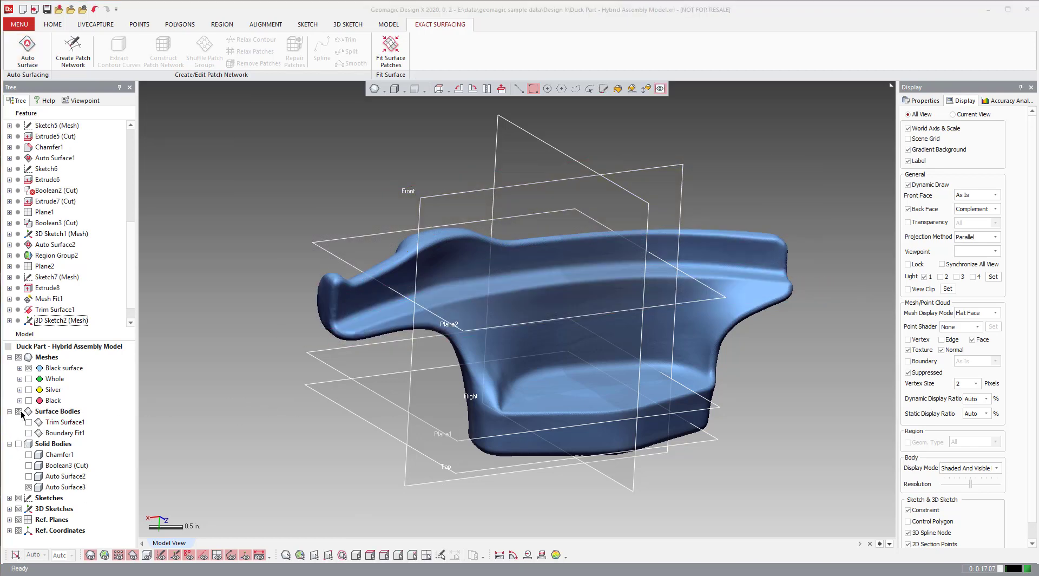
Step: Hide the Meshes group to reveal the Auto Surface3 body and zoom in on it
click(19, 358)
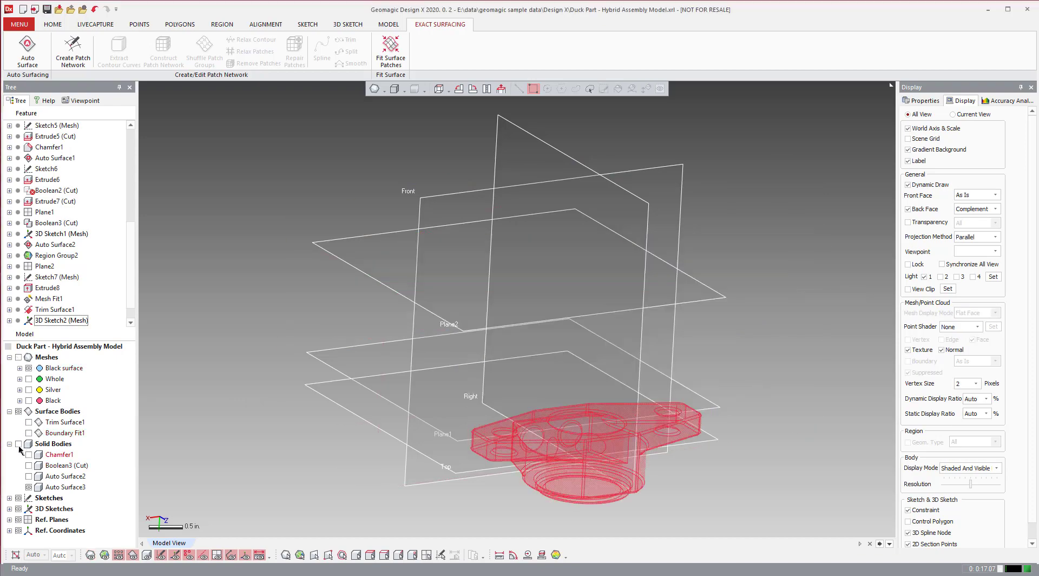
right_drag(592, 303, 375, 389)
scroll(585, 308, up, 5)
Step: Sketch a circle centred on the origin on the Top plane, then exit the sketch
click(355, 480)
right_click(331, 430)
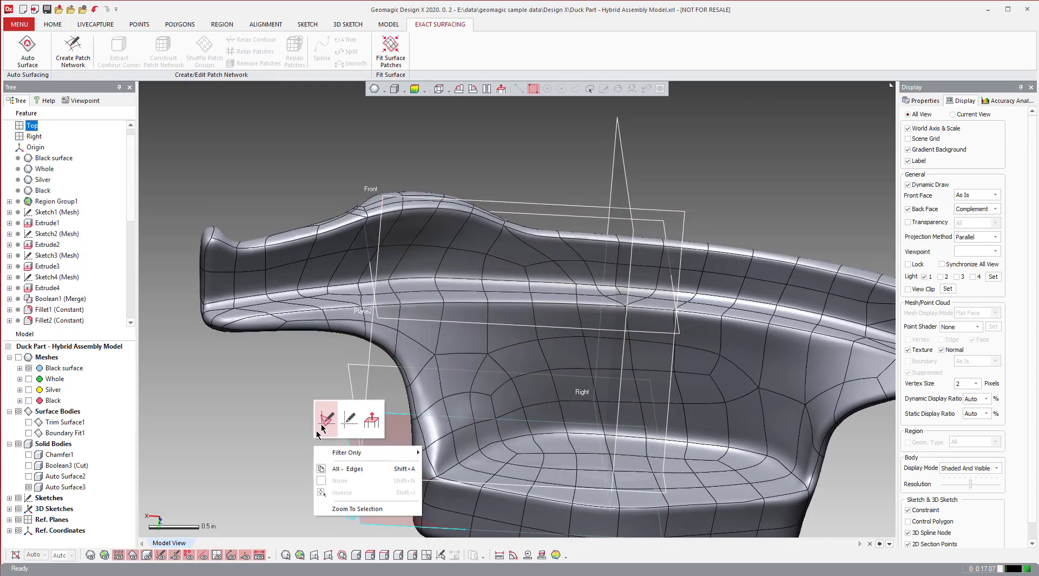
click(345, 422)
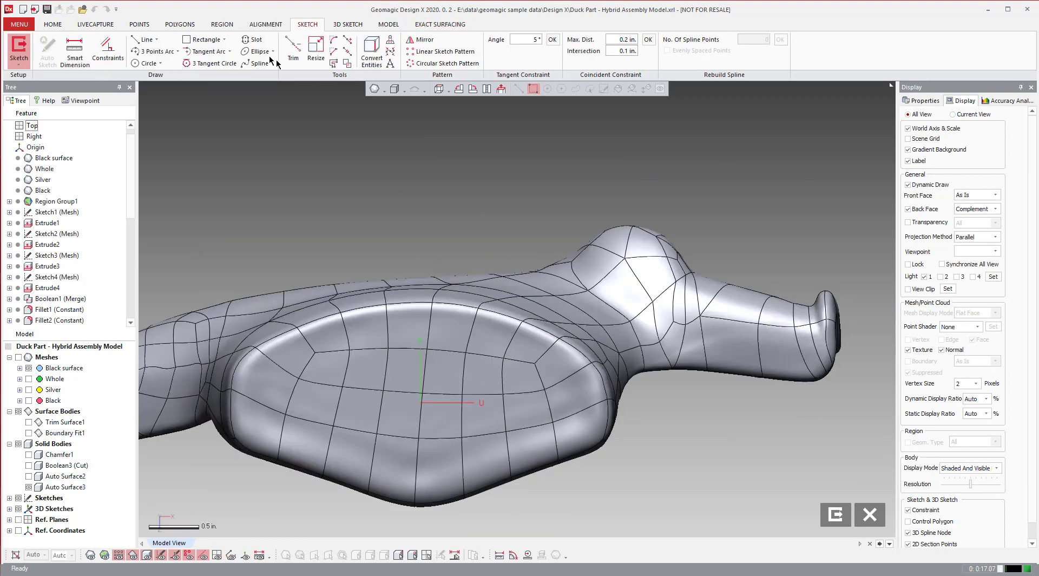
click(146, 63)
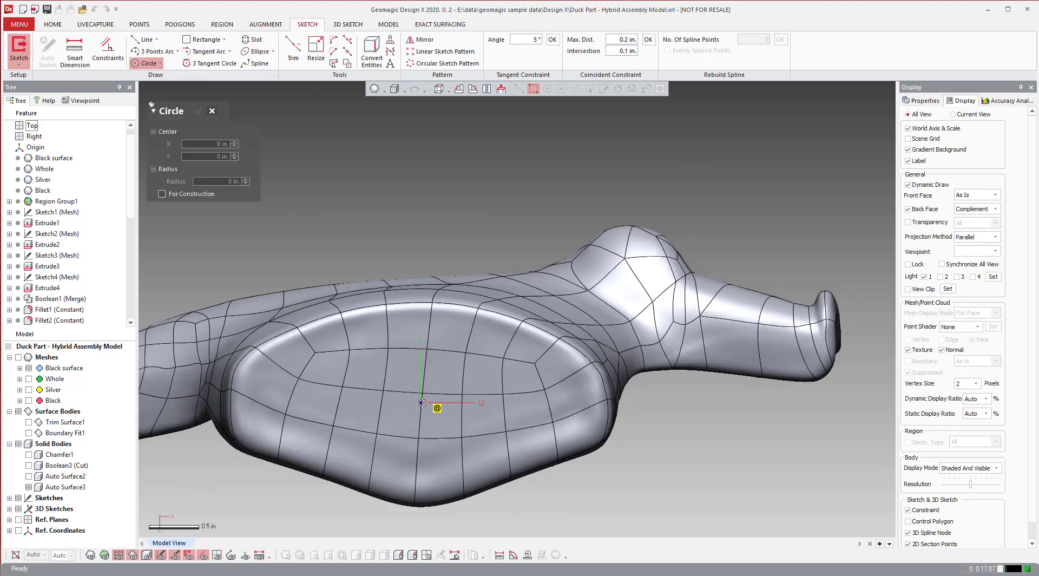
click(421, 402)
click(393, 367)
scroll(386, 353, down, 2)
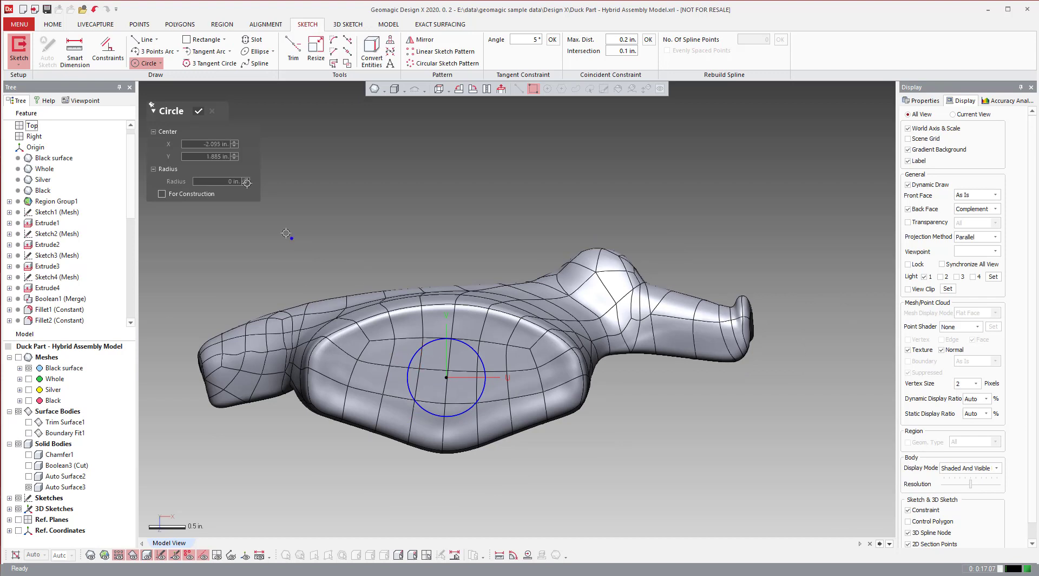
click(19, 48)
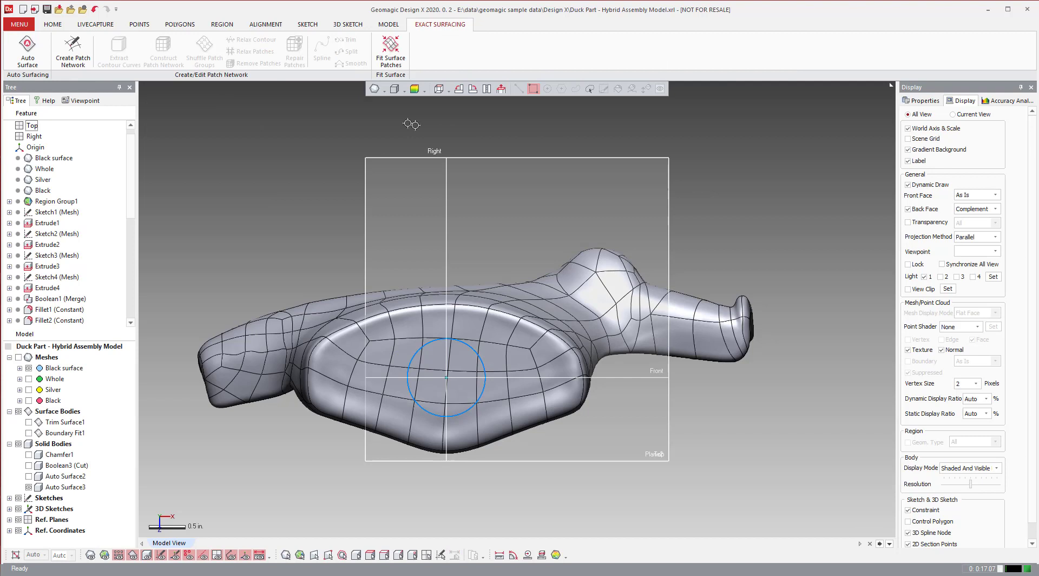
Step: Extrude-cut the circle Mid Plane at 3 in. to pierce a round hole through the duck's floor
click(54, 25)
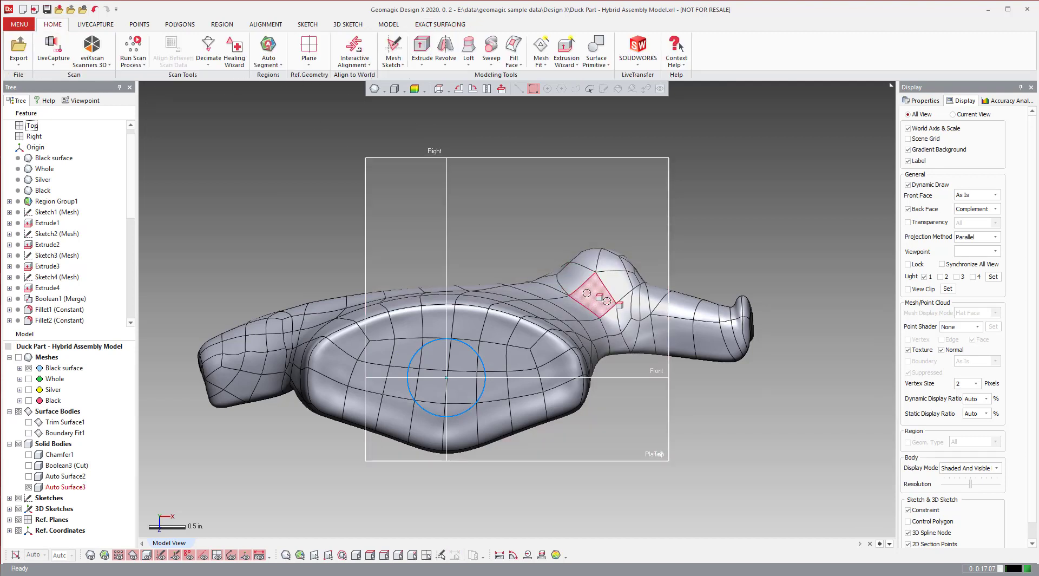
click(421, 64)
click(441, 101)
right_drag(417, 273, 190, 287)
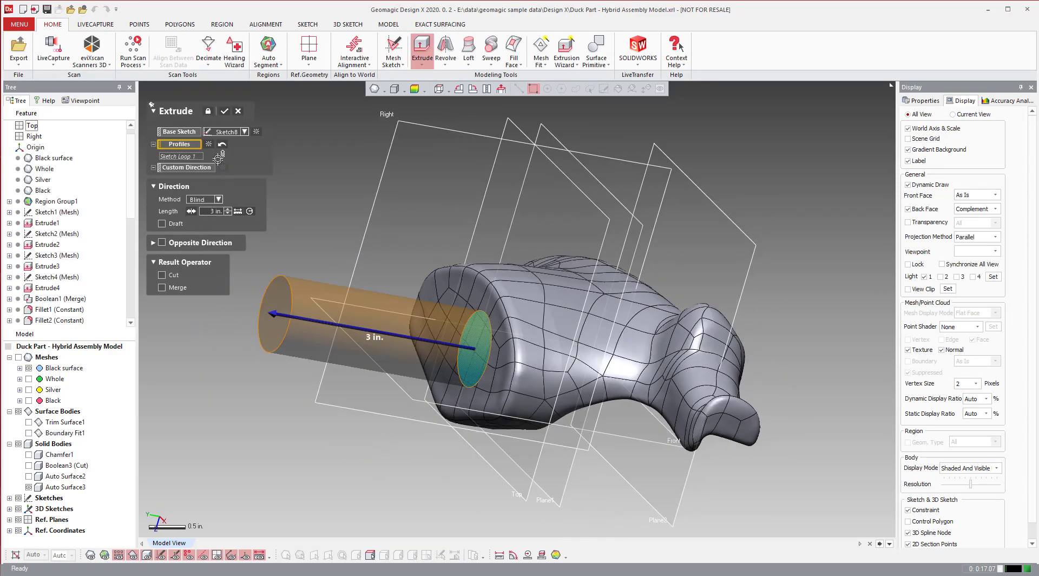
click(218, 199)
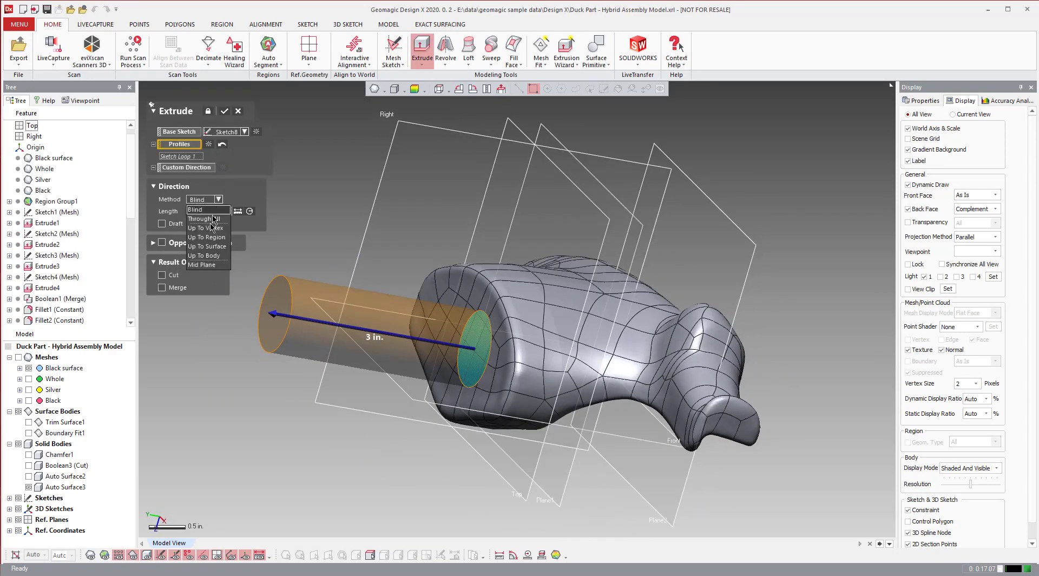
click(217, 264)
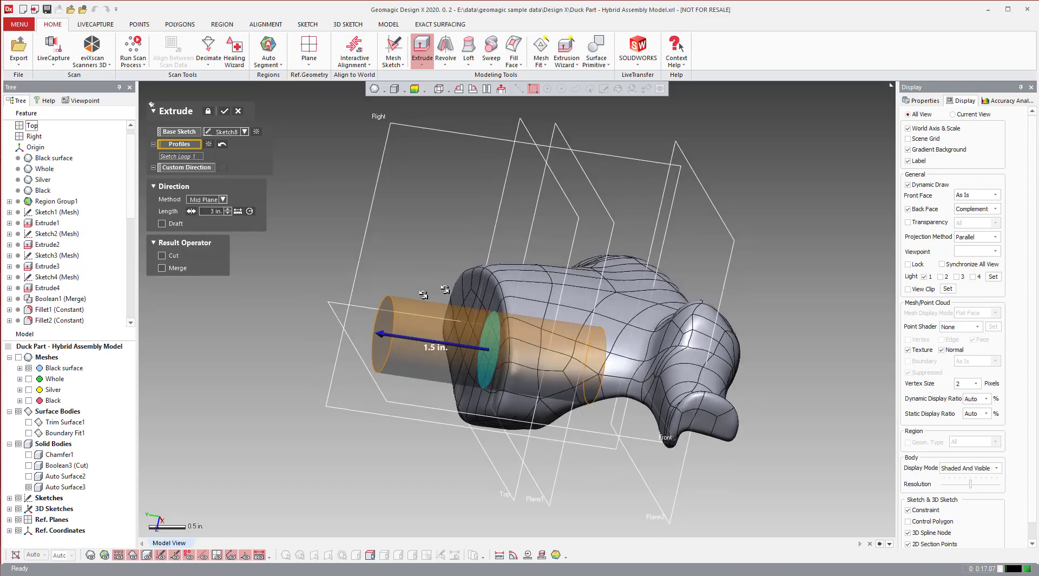
click(172, 256)
click(224, 111)
right_drag(727, 266, 547, 275)
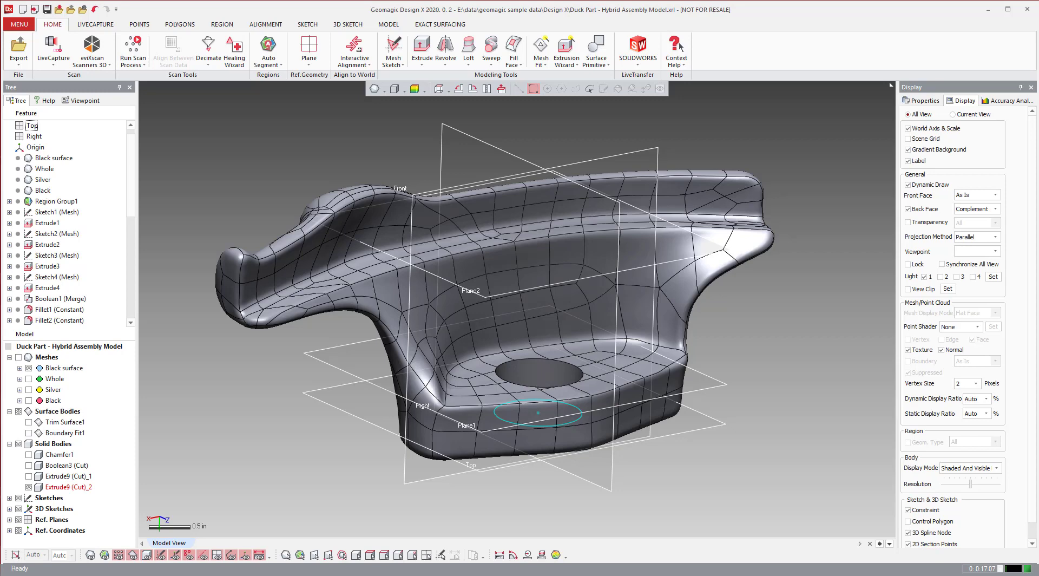
Step: Bring the PowerPoint slide show back to slide 9, Additional Resources
key(alt+Tab)
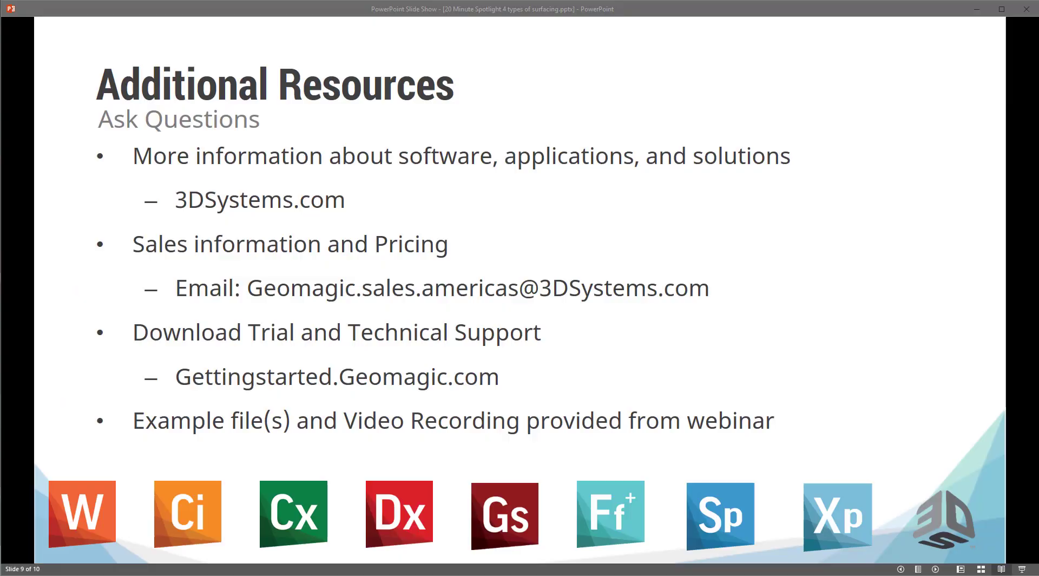